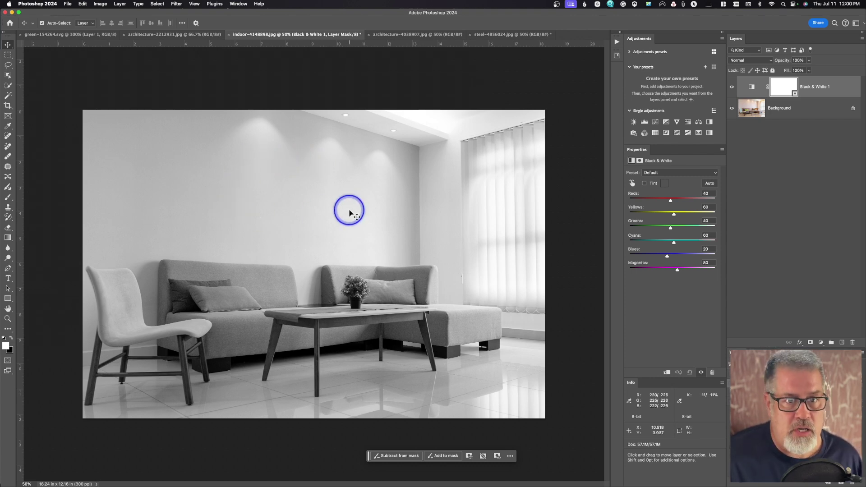
Copy the entire steel-4856024.jpg image to the clipboard and return to the indoor-4148898.jpg document.
{"action": "left_click", "coordinate": [520, 35]}
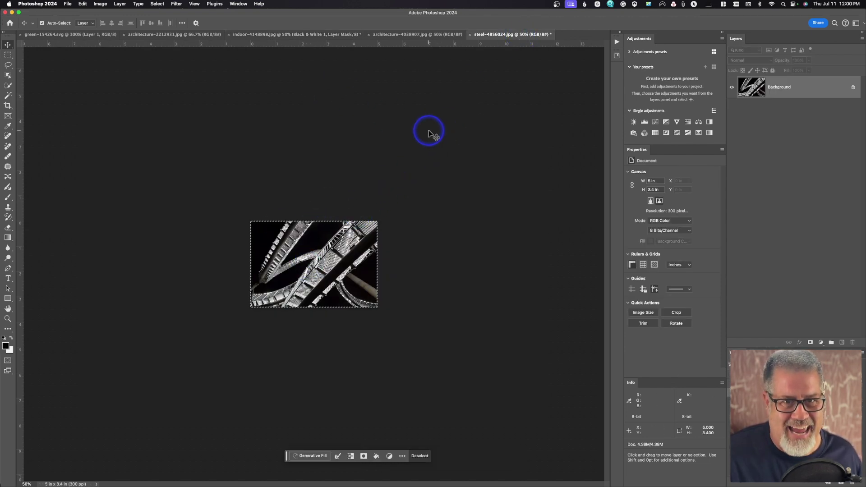
{"action": "key", "text": "super+d"}
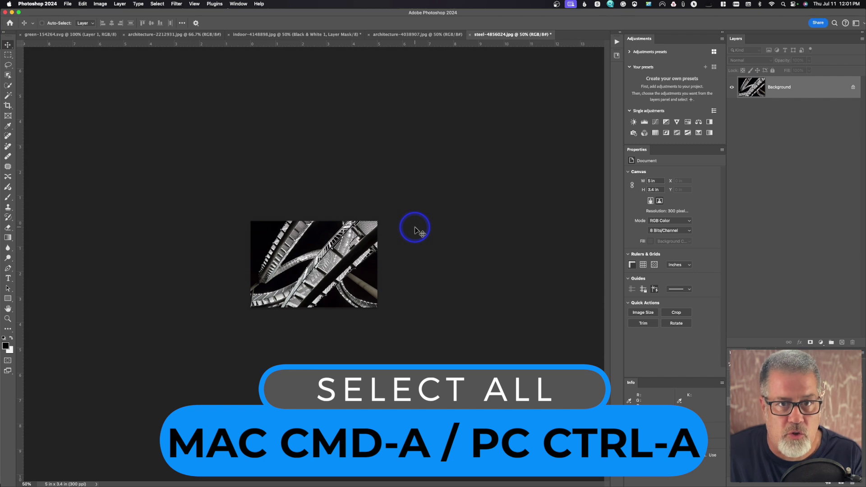
{"action": "key", "text": "super+a"}
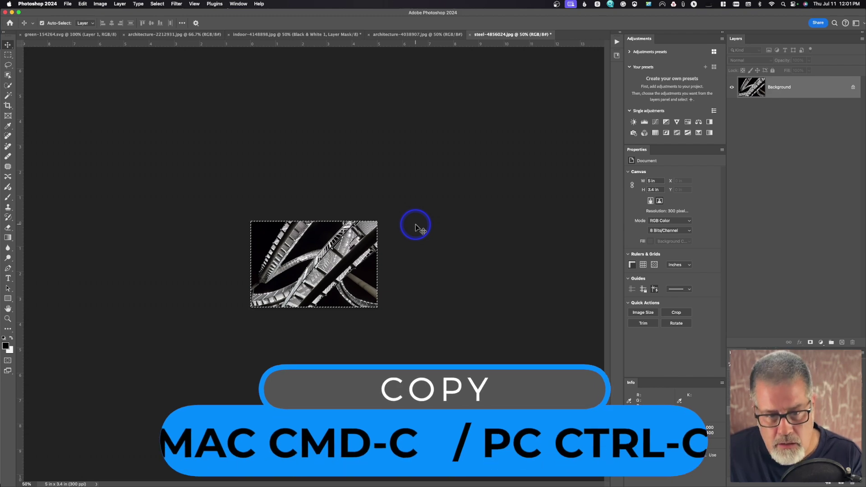
{"action": "left_click", "coordinate": [380, 35]}
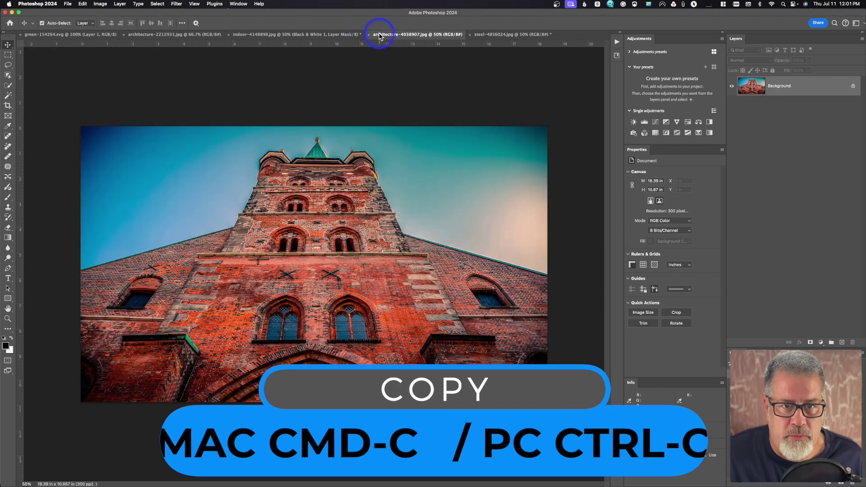
{"action": "left_click", "coordinate": [306, 33]}
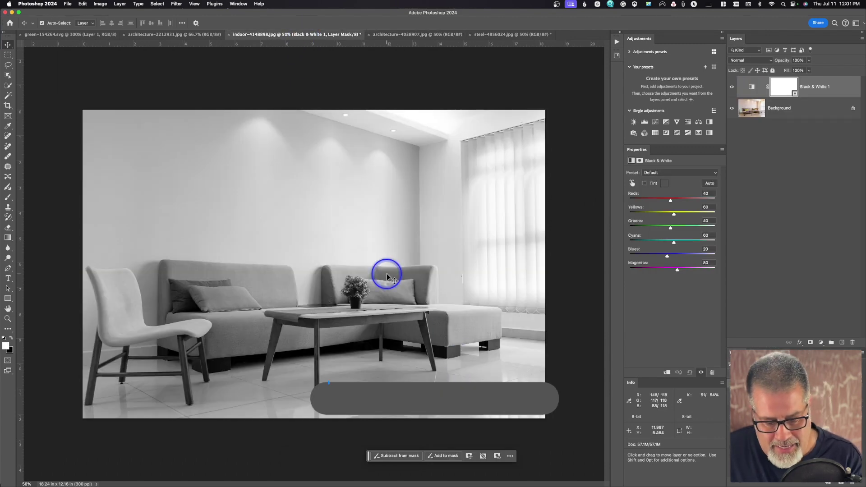
Try pasting the steel picture flat onto the living-room wall above the sofa, and undo the paste and its repositioning.
{"action": "key", "text": "super+v"}
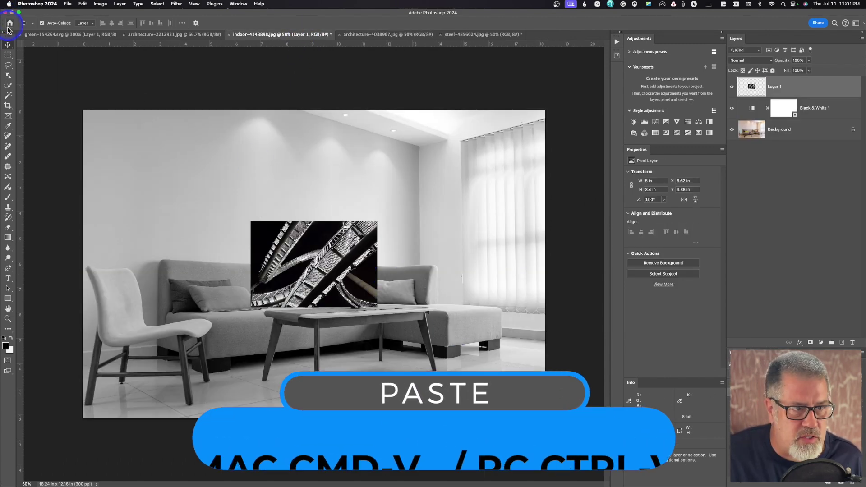
{"action": "left_click_drag", "start_coordinate": [347, 254], "coordinate": [324, 186]}
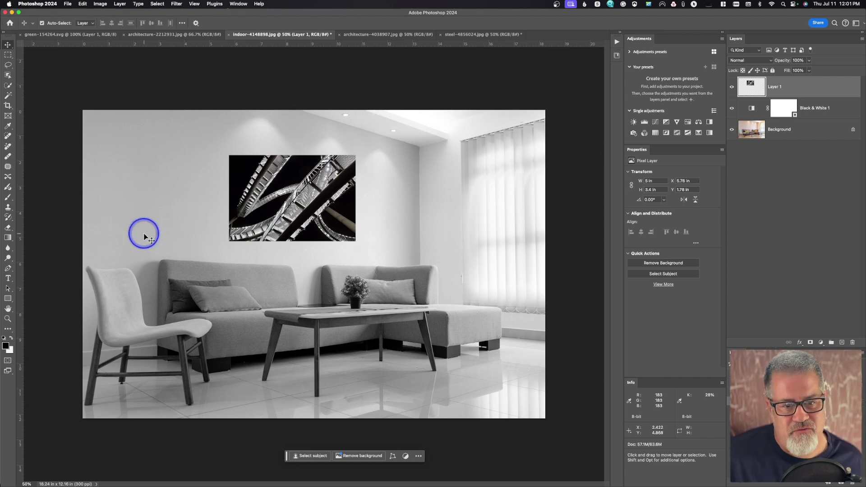
{"action": "left_click_drag", "start_coordinate": [221, 212], "coordinate": [228, 204]}
{"action": "key", "text": "super+z"}
{"action": "key", "text": "super+z"}
{"action": "key", "text": "super+z"}
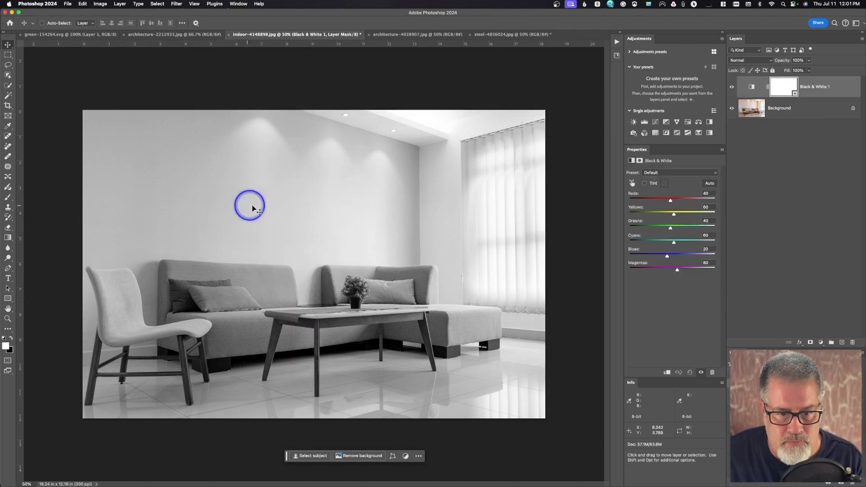
{"action": "key", "text": "super+shift+z"}
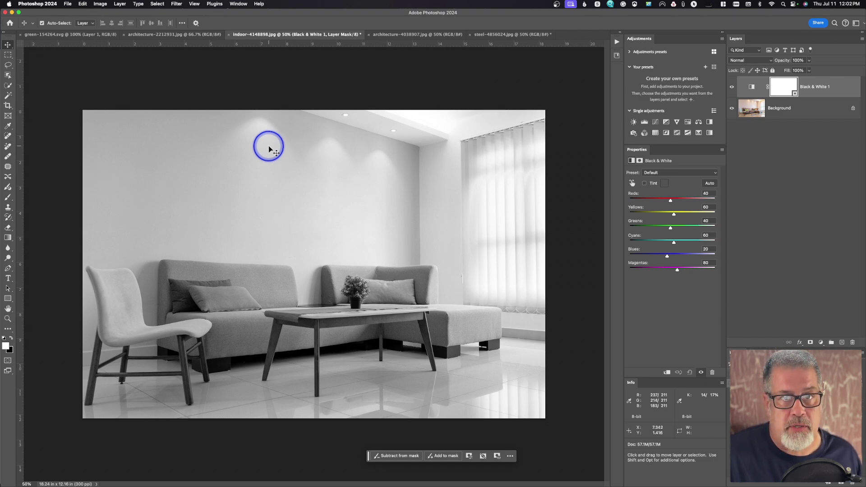
Stamp all visible layers into a new merged layer above the Black & White adjustment.
{"action": "left_click", "coordinate": [782, 92], "text": "super"}
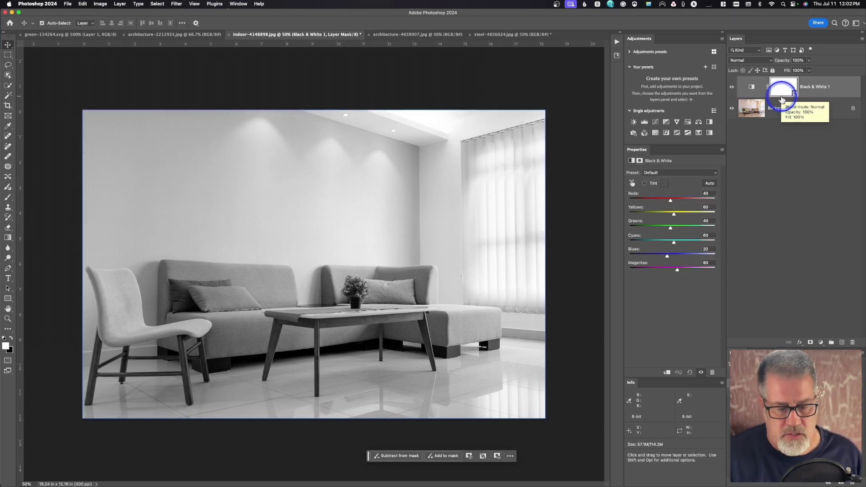
{"action": "key", "text": "super+d"}
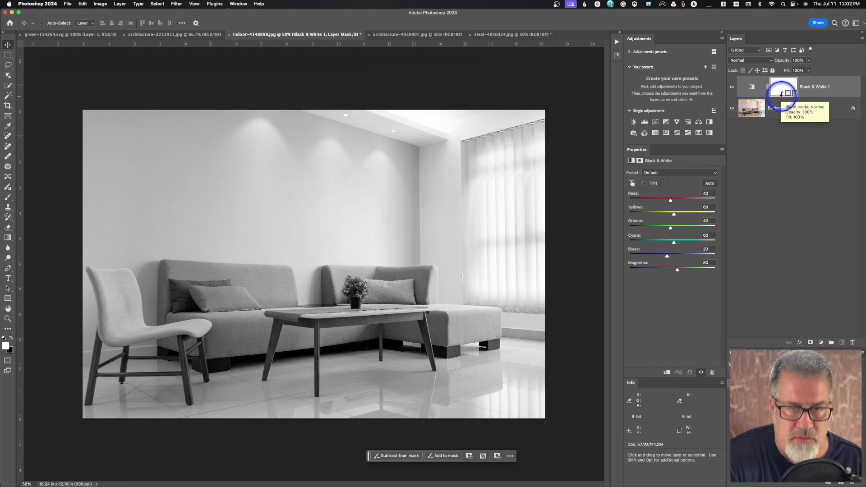
{"action": "key", "text": "super+alt+shift+e"}
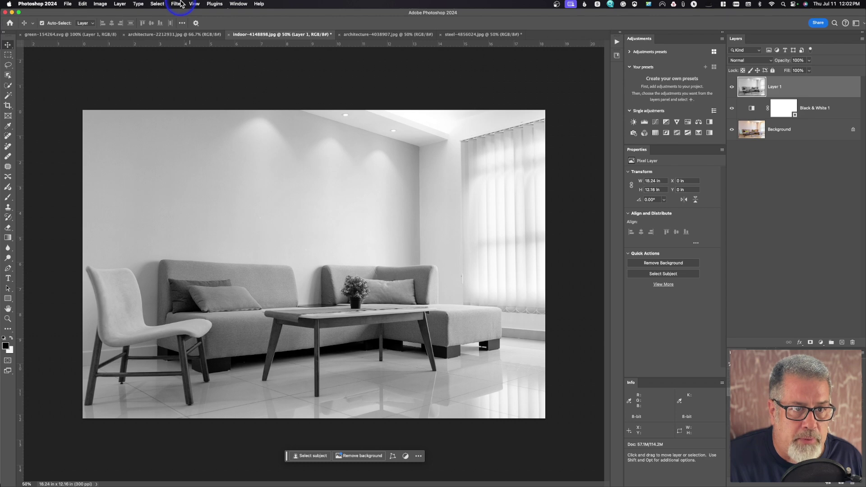
Open the Vanishing Point filter and define a four-corner perspective plane on the back wall, following the ceiling edge and the room corner.
{"action": "left_click", "coordinate": [177, 4]}
{"action": "left_click", "coordinate": [194, 75]}
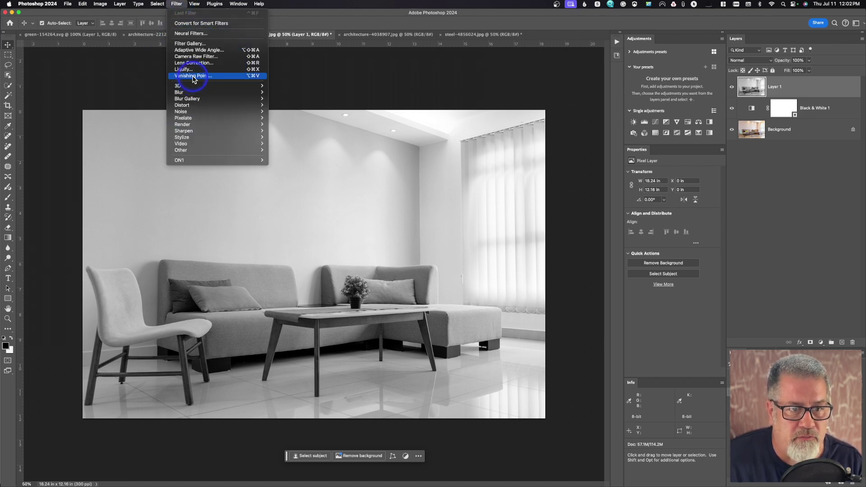
{"action": "left_click", "coordinate": [194, 76]}
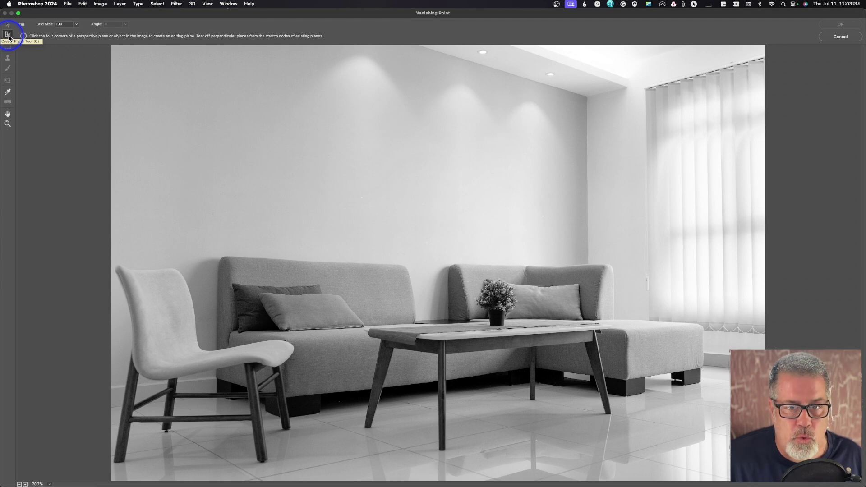
{"action": "left_click", "coordinate": [420, 46]}
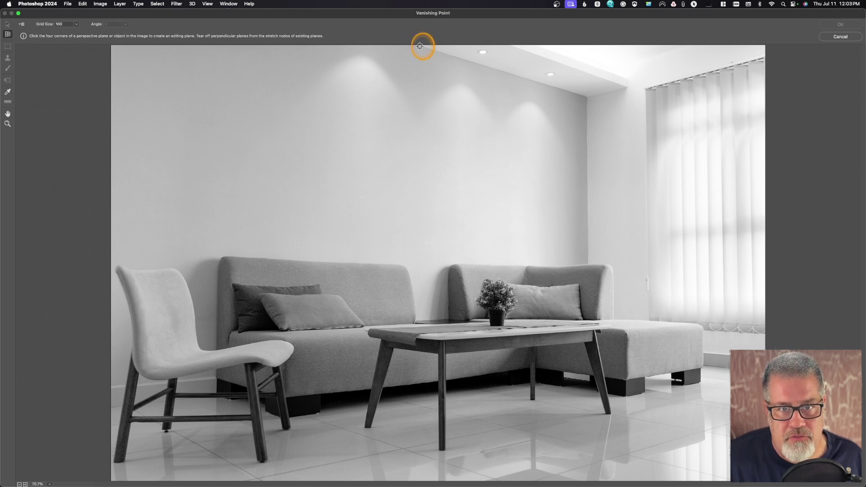
{"action": "left_click", "coordinate": [588, 95]}
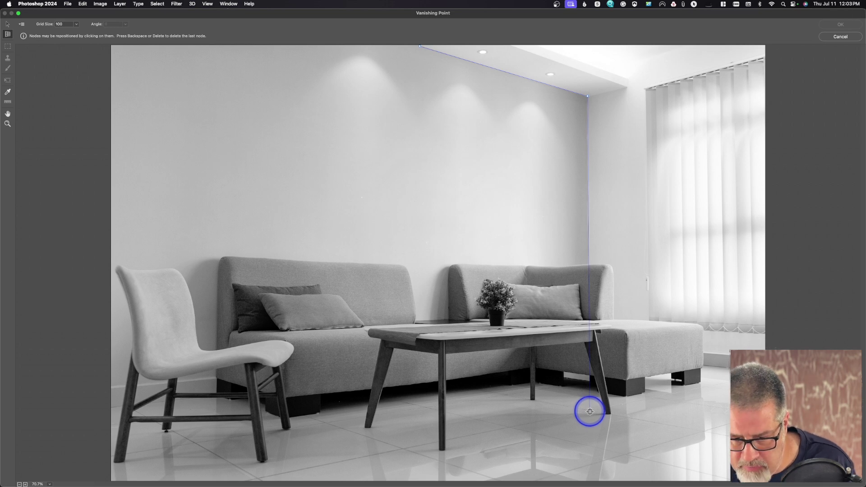
{"action": "left_click", "coordinate": [590, 412]}
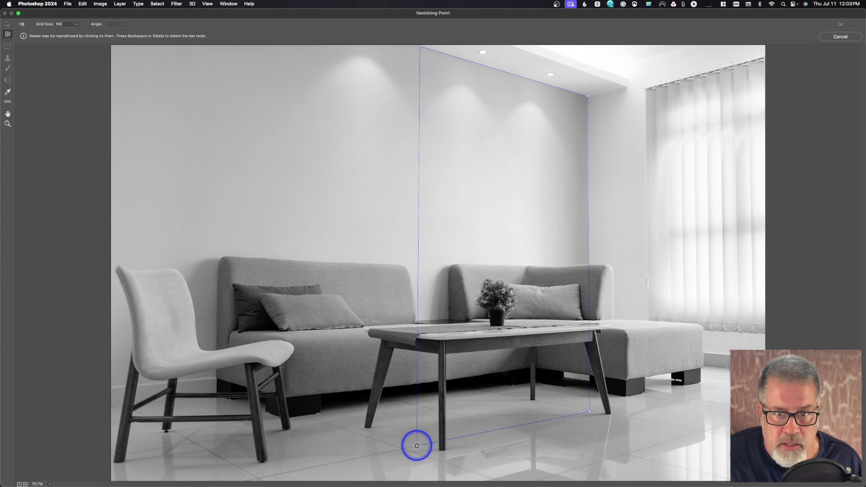
{"action": "left_click", "coordinate": [416, 445]}
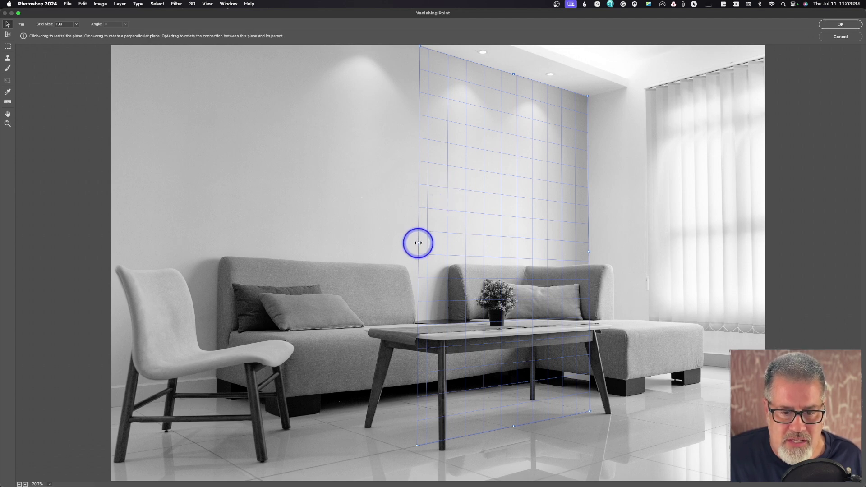
Extend the perspective plane along the back wall, past the sofa to above the chair, keeping its corners aligned with the wall.
{"action": "left_click_drag", "start_coordinate": [416, 447], "coordinate": [392, 338]}
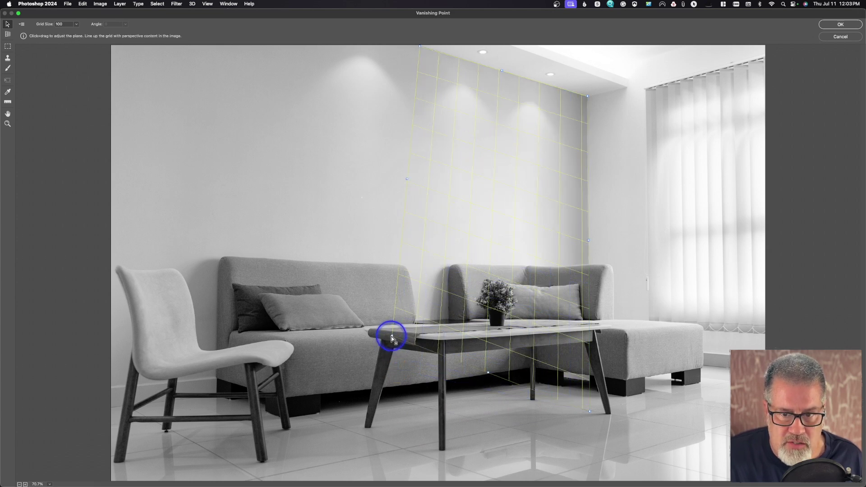
{"action": "left_click_drag", "start_coordinate": [390, 336], "coordinate": [416, 446]}
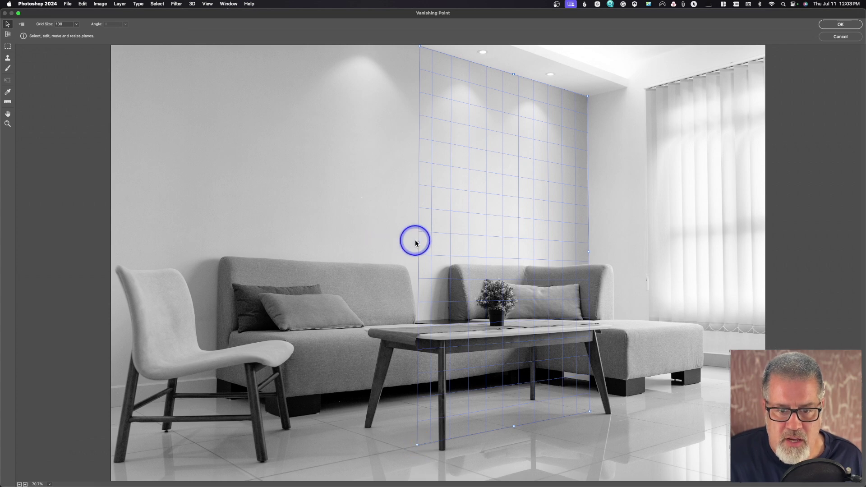
{"action": "left_click_drag", "start_coordinate": [418, 242], "coordinate": [154, 248]}
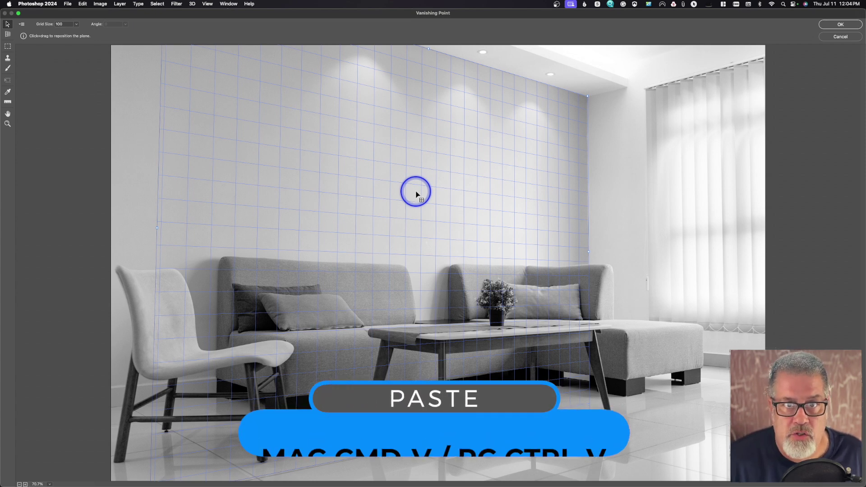
Paste the copied steel picture into Vanishing Point, position it in perspective on the wall above the sofa, and apply the filter.
{"action": "key", "text": "super"}
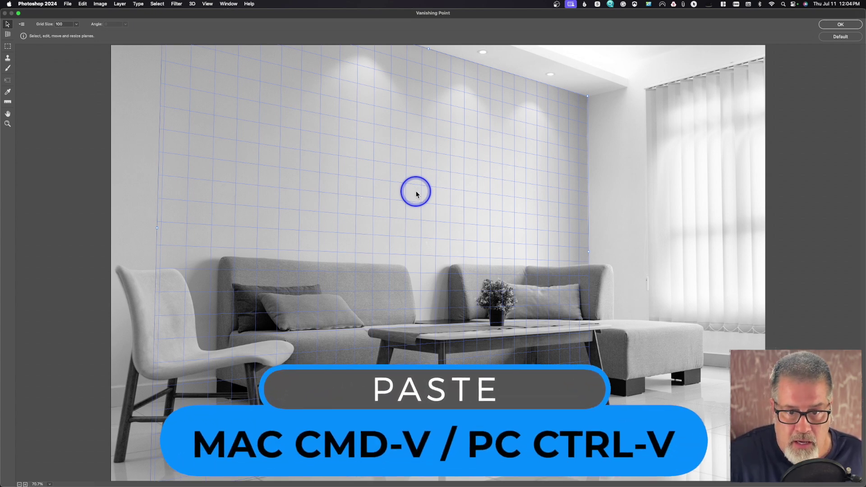
{"action": "key", "text": "super+v"}
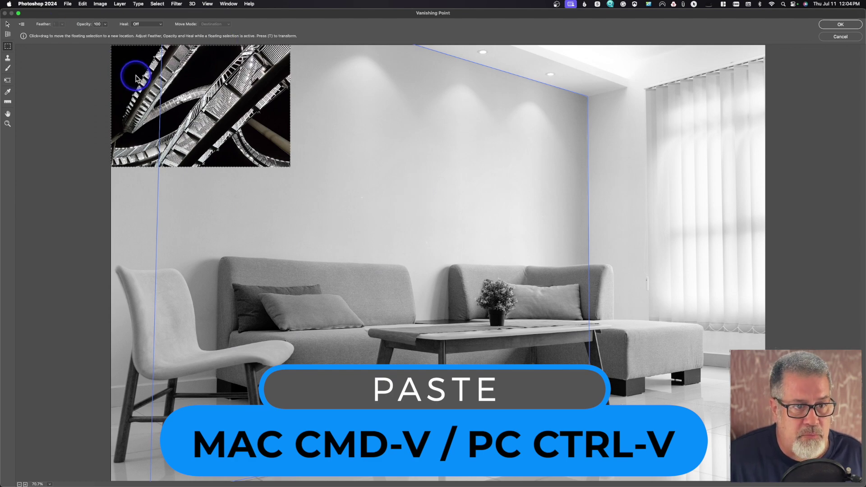
{"action": "left_click_drag", "start_coordinate": [135, 78], "coordinate": [349, 137]}
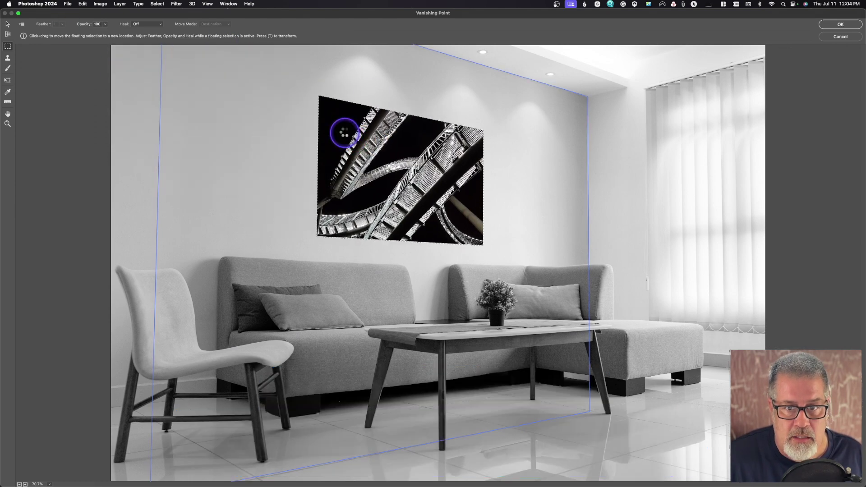
{"action": "left_click", "coordinate": [162, 179]}
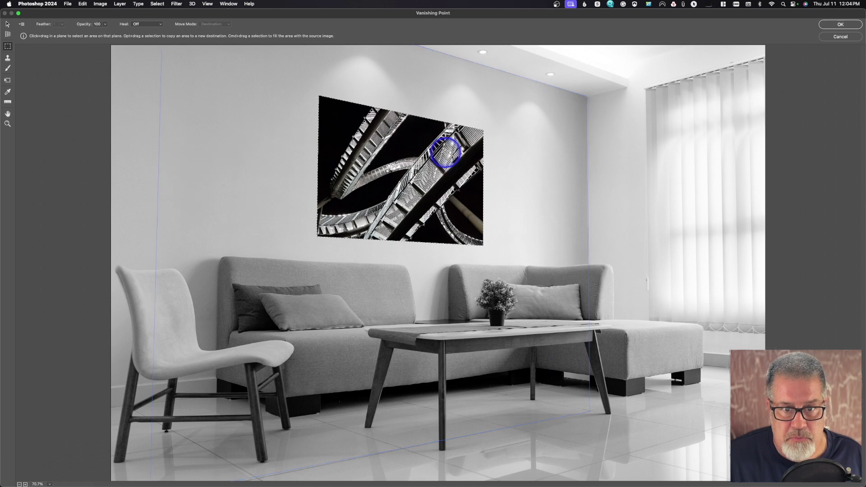
{"action": "key", "text": "super+z"}
{"action": "left_click_drag", "start_coordinate": [411, 199], "coordinate": [414, 193]}
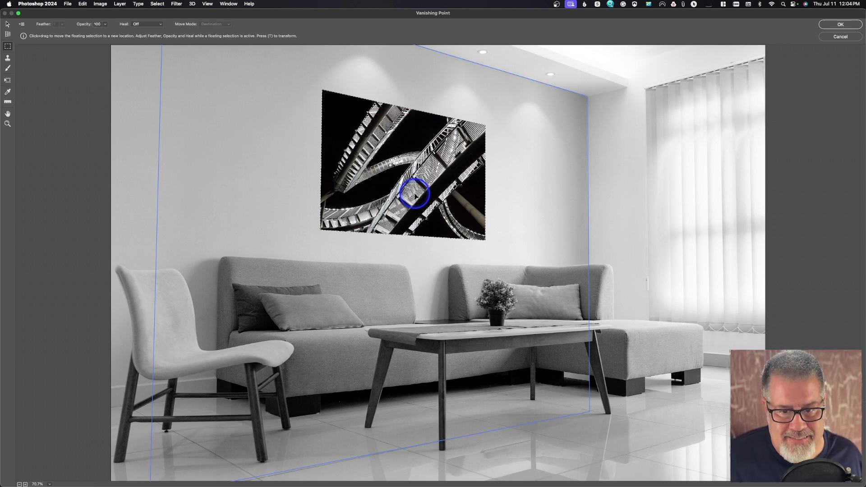
{"action": "left_click", "coordinate": [840, 26]}
{"action": "left_click", "coordinate": [841, 26]}
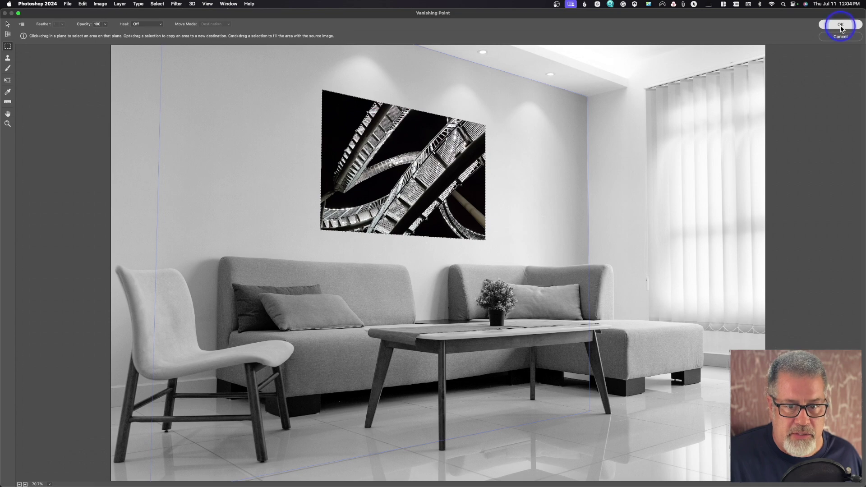
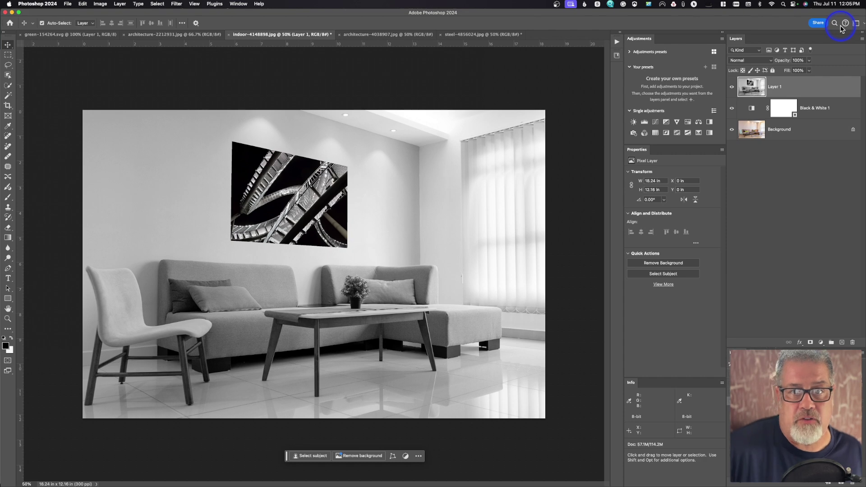
Switch to the green-154264.svg document and duplicate the cube layer.
{"action": "left_click", "coordinate": [59, 34]}
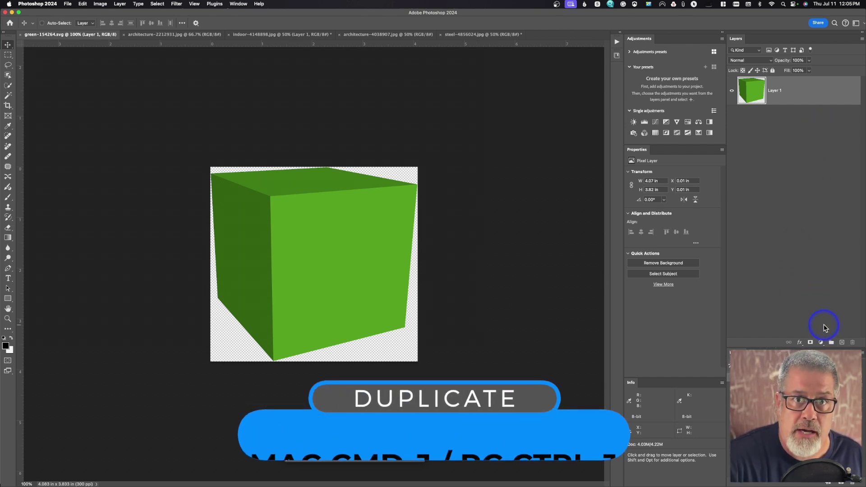
{"action": "key", "text": "super+j"}
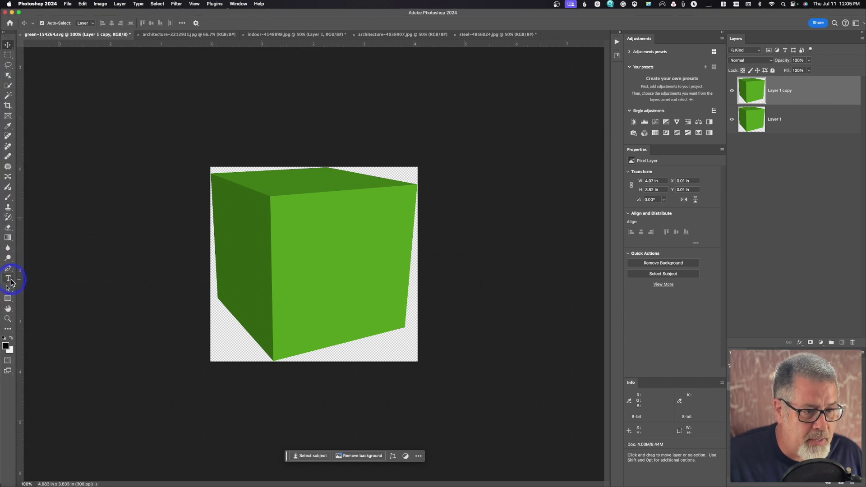
Add the text PLANES in Bebas Neue at 86 pt and position it across the middle of the cube.
{"action": "key", "text": "t"}
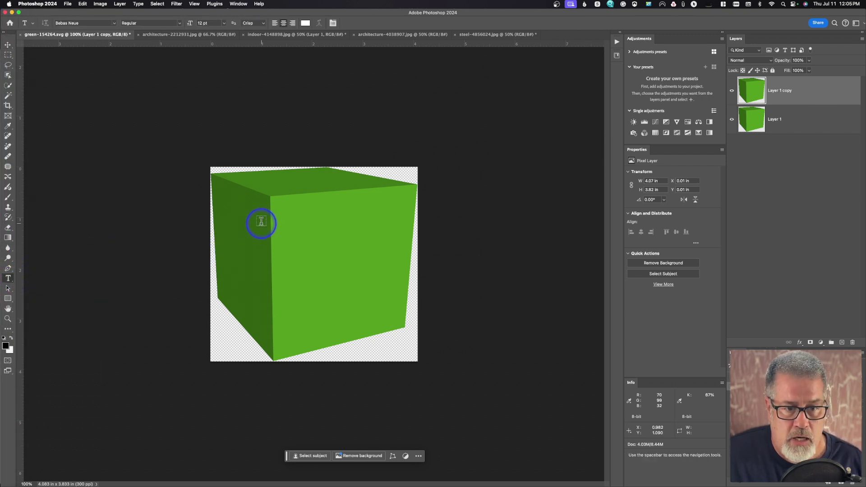
{"action": "left_click", "coordinate": [261, 224]}
{"action": "type", "text": "P"}
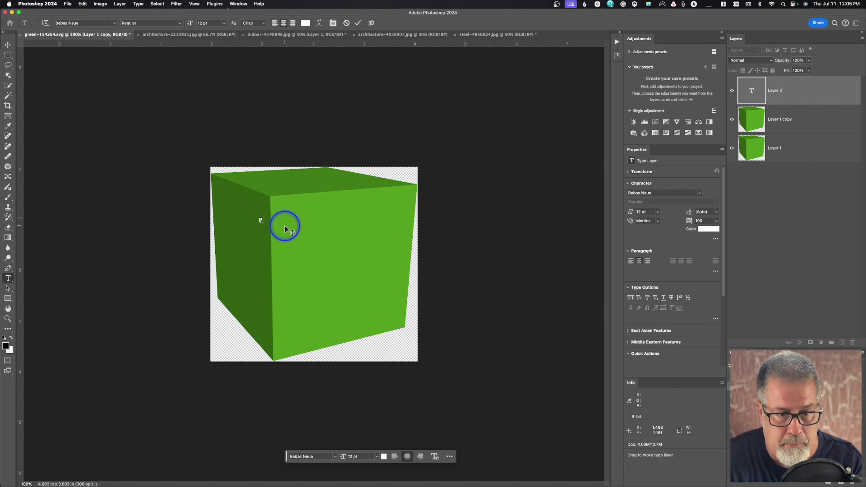
{"action": "type", "text": "LANES"}
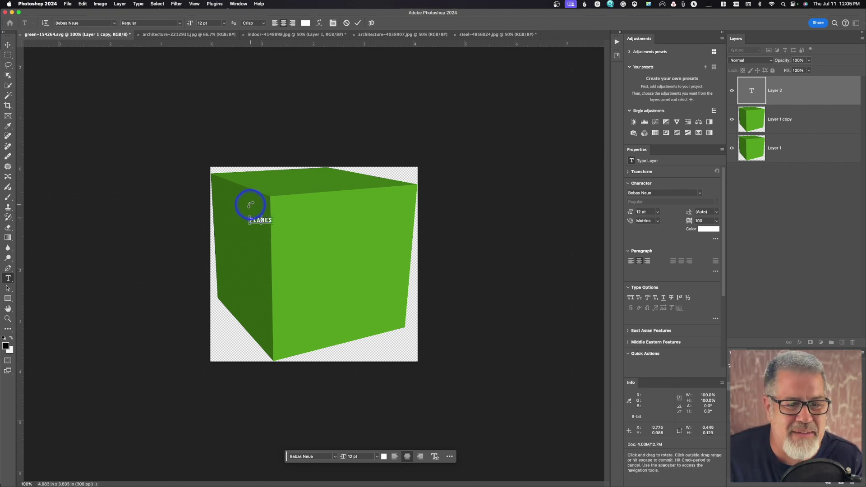
{"action": "key", "text": "super+a"}
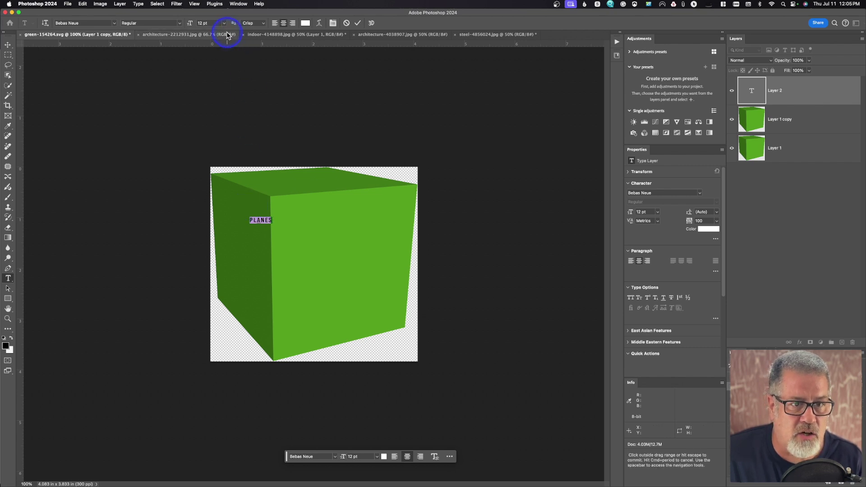
{"action": "left_click_drag", "start_coordinate": [193, 25], "coordinate": [215, 27]}
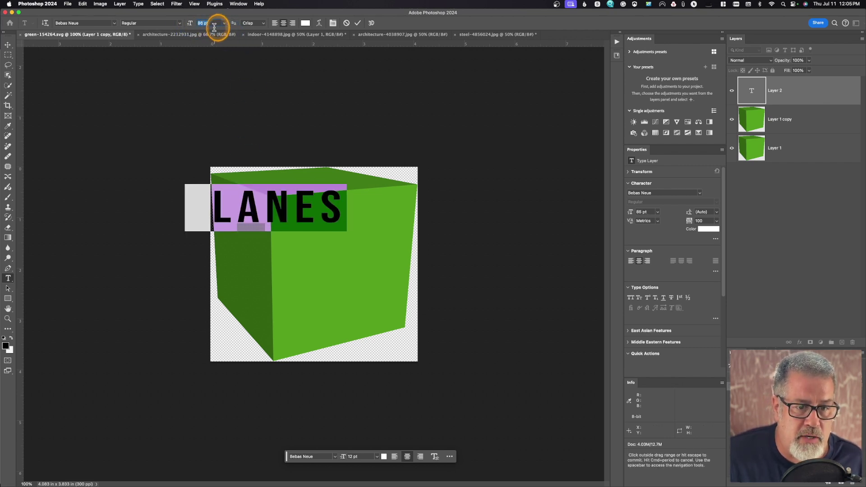
{"action": "left_click", "coordinate": [7, 44]}
{"action": "left_click_drag", "start_coordinate": [284, 210], "coordinate": [340, 251]}
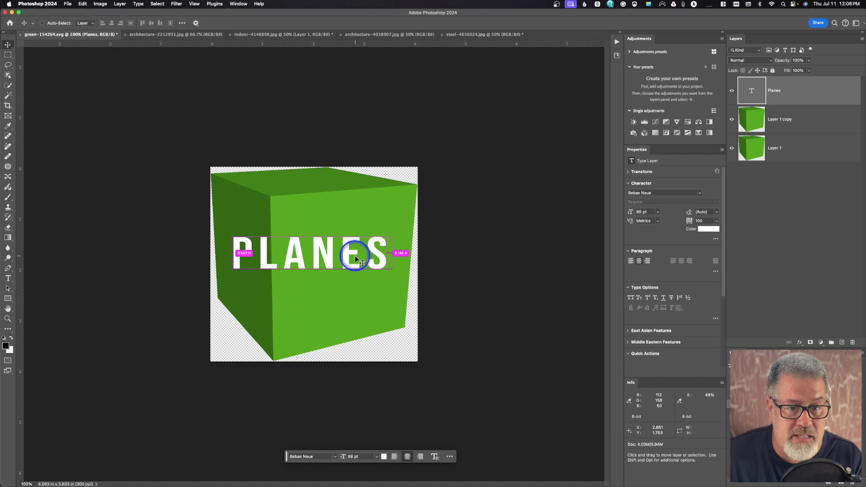
Load the outline of the PLANES text as a selection and copy the lettering.
{"action": "left_click", "coordinate": [752, 93], "text": "super"}
{"action": "left_click", "coordinate": [262, 257]}
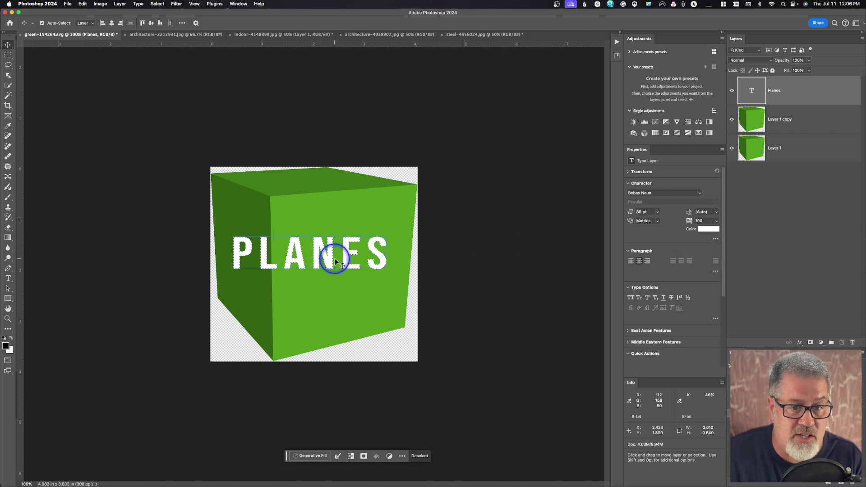
Hide the Planes text layer, then make Layer 1 copy active with nothing selected.
{"action": "left_click", "coordinate": [732, 91]}
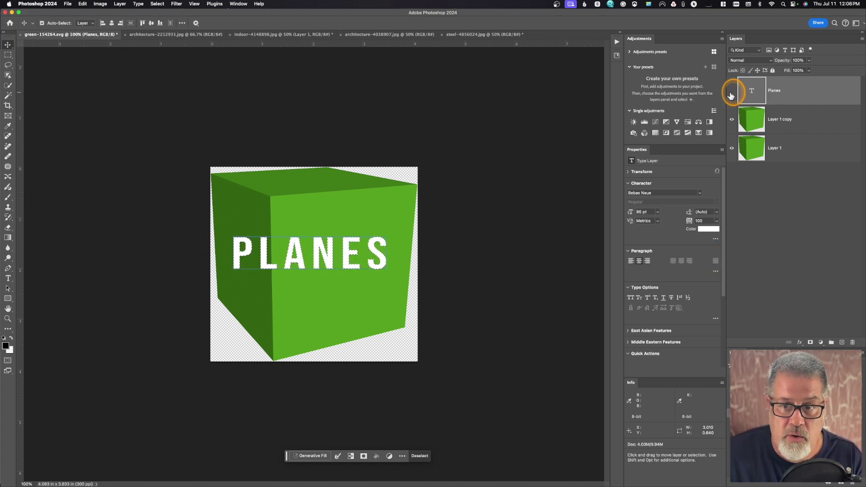
{"action": "left_click", "coordinate": [750, 116]}
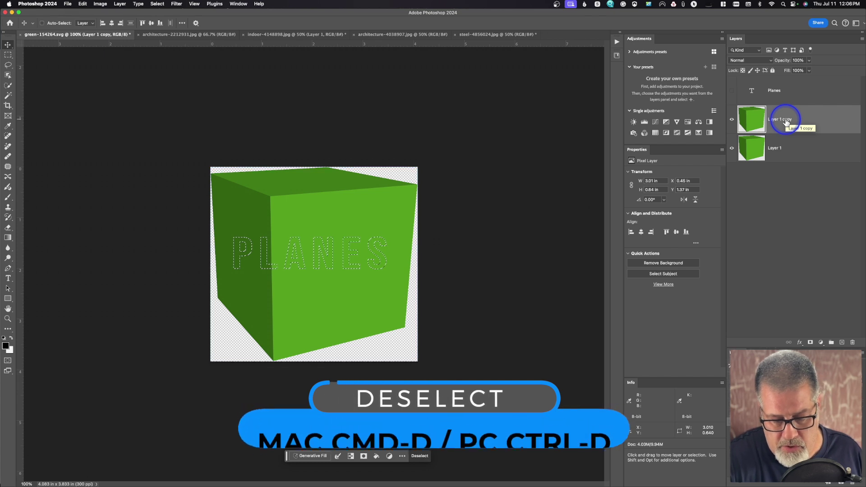
{"action": "key", "text": "super+d"}
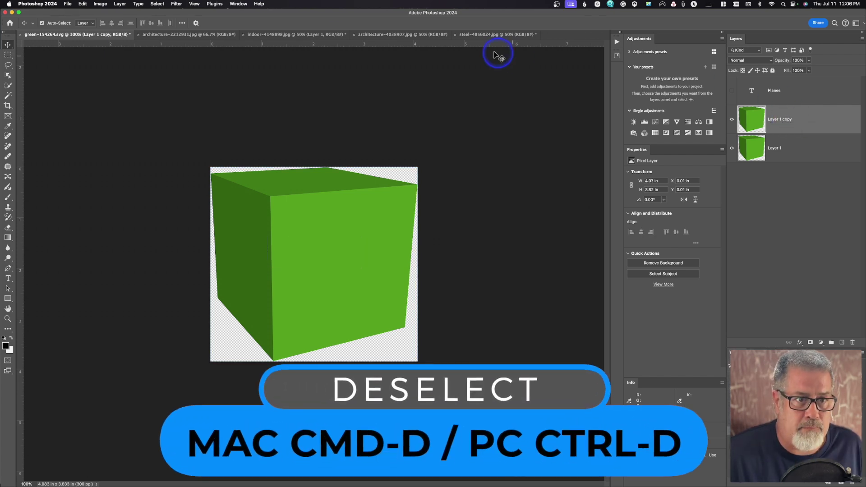
Open the Vanishing Point filter and define a four-corner perspective plane on the cube's dark left face.
{"action": "left_click", "coordinate": [177, 4]}
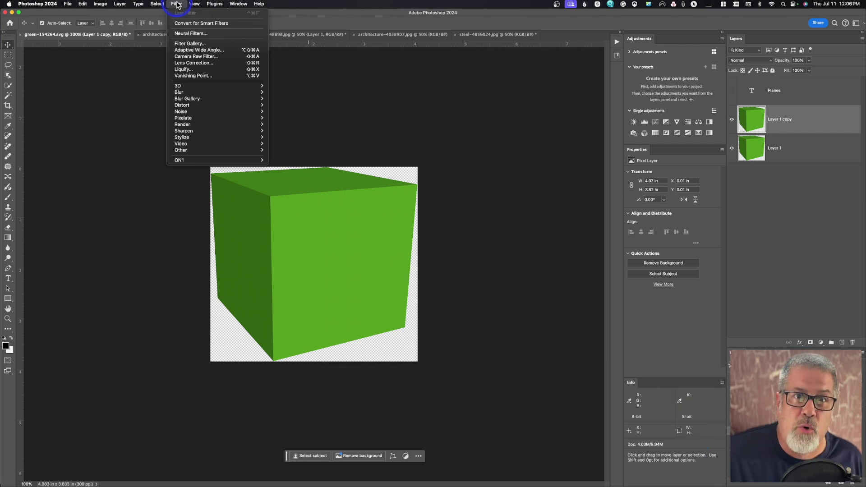
{"action": "left_click", "coordinate": [200, 77]}
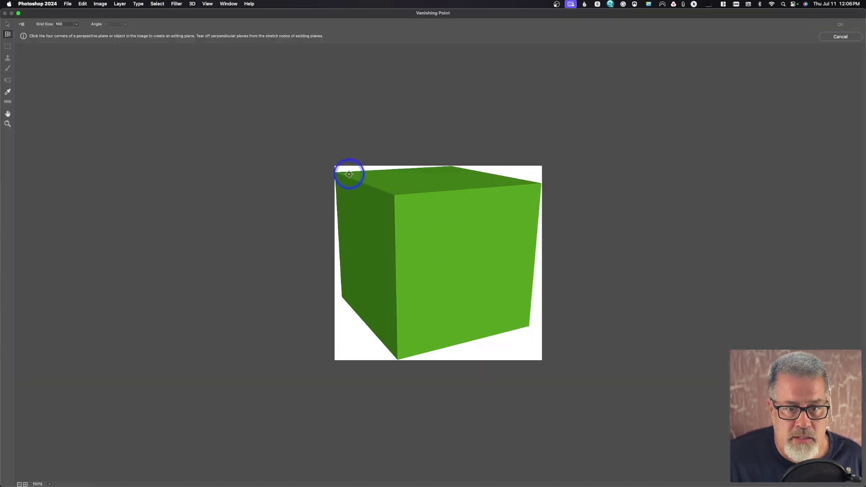
{"action": "key", "text": "super+equal"}
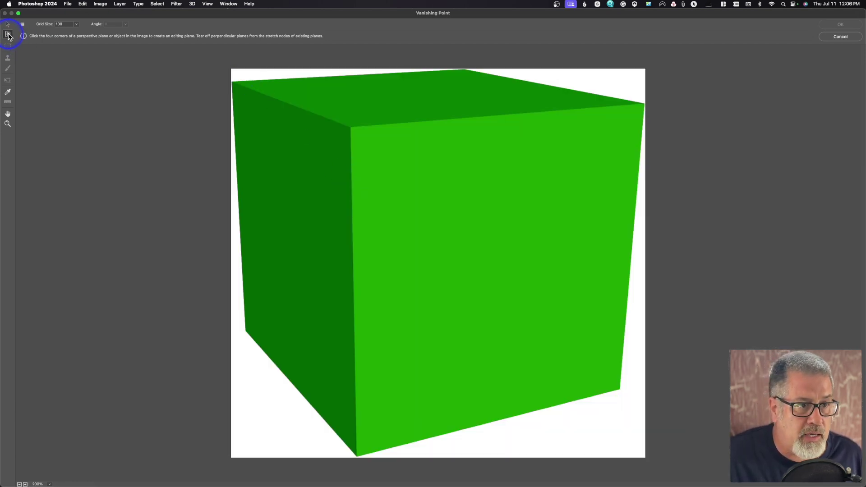
{"action": "left_click", "coordinate": [350, 127]}
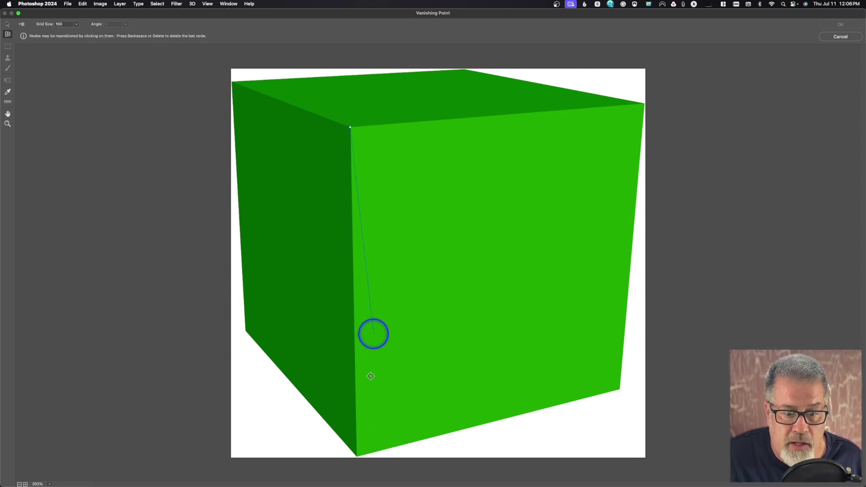
{"action": "left_click", "coordinate": [356, 454]}
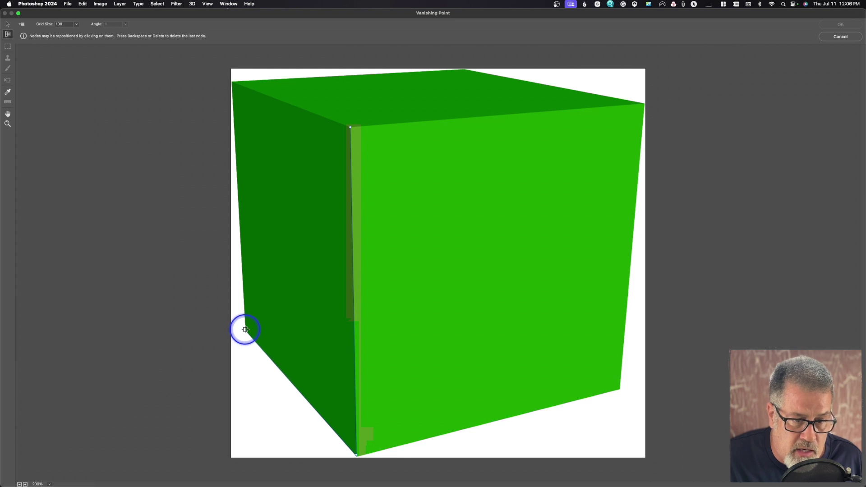
{"action": "left_click", "coordinate": [245, 329]}
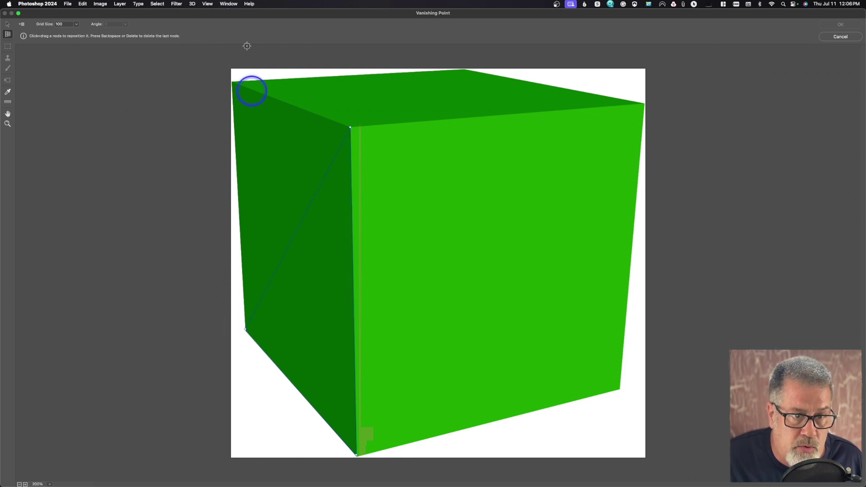
{"action": "left_click", "coordinate": [231, 81]}
{"action": "left_click", "coordinate": [321, 125]}
{"action": "left_click", "coordinate": [356, 188]}
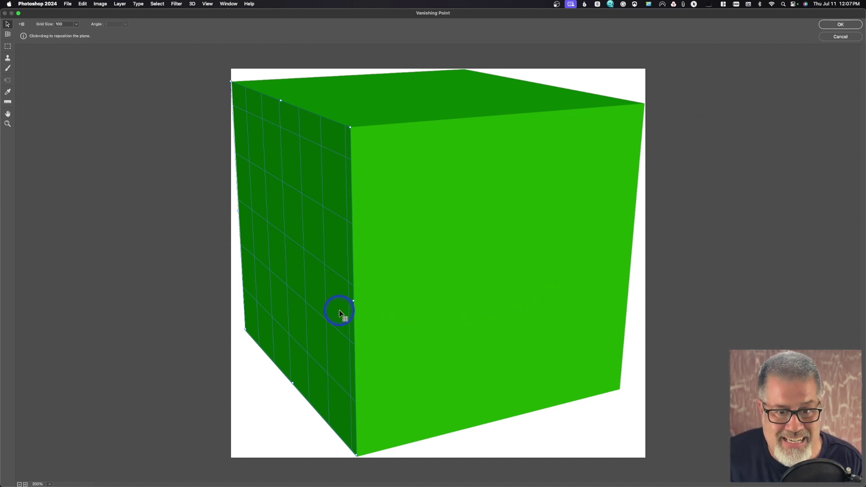
Tear off a connected perpendicular plane over the cube's front face and align its upper outer corner with the cube.
{"action": "left_click_drag", "start_coordinate": [353, 301], "coordinate": [630, 248]}
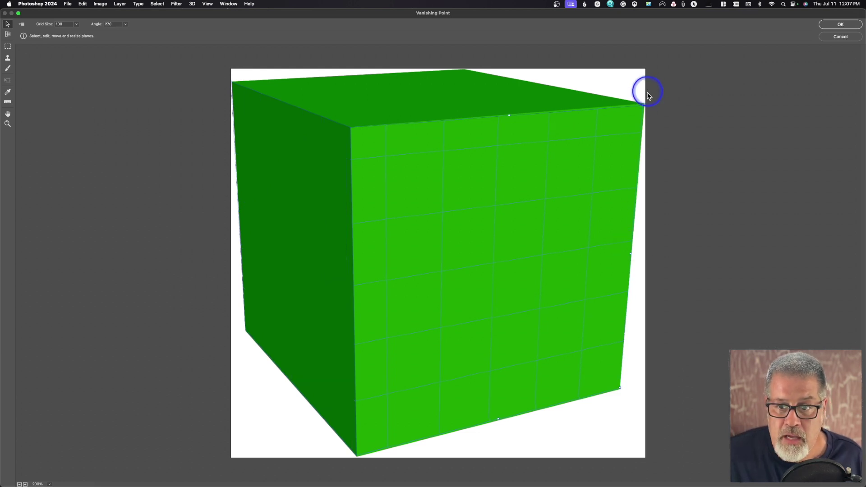
{"action": "left_click_drag", "start_coordinate": [644, 106], "coordinate": [645, 103]}
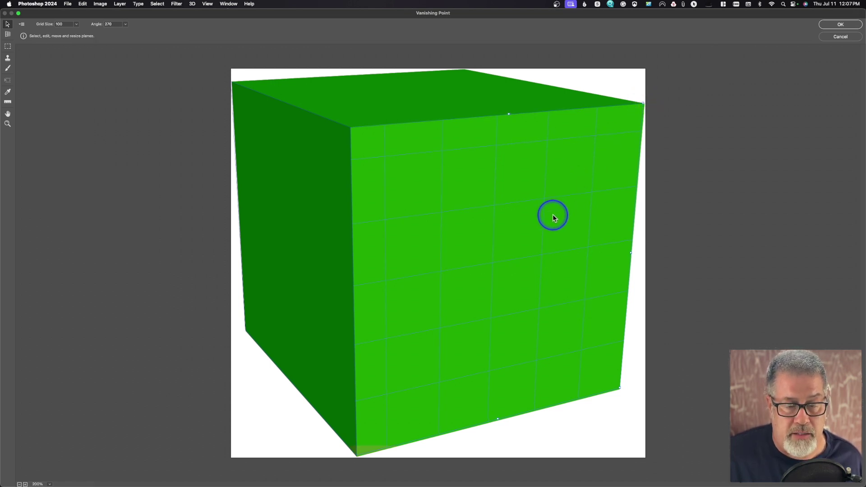
{"action": "left_click", "coordinate": [340, 195]}
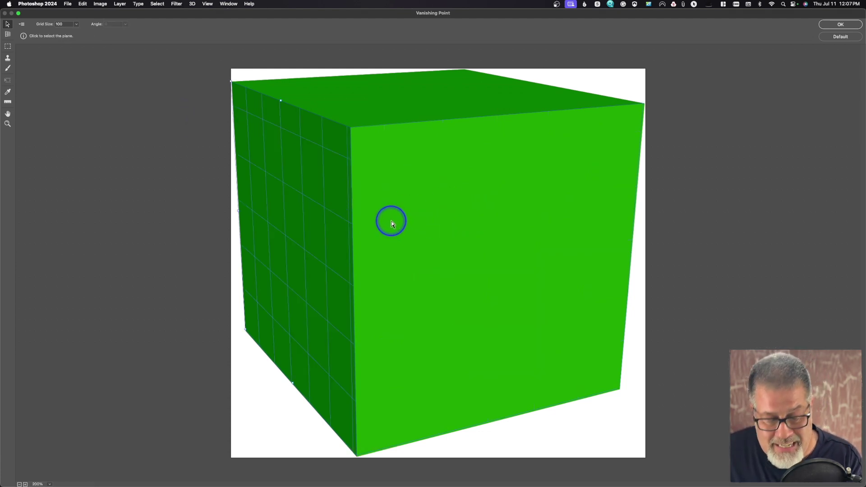
Paste the PLANES lettering and place it across both planes so it wraps around the cube's vertical edge.
{"action": "key", "text": "super+v"}
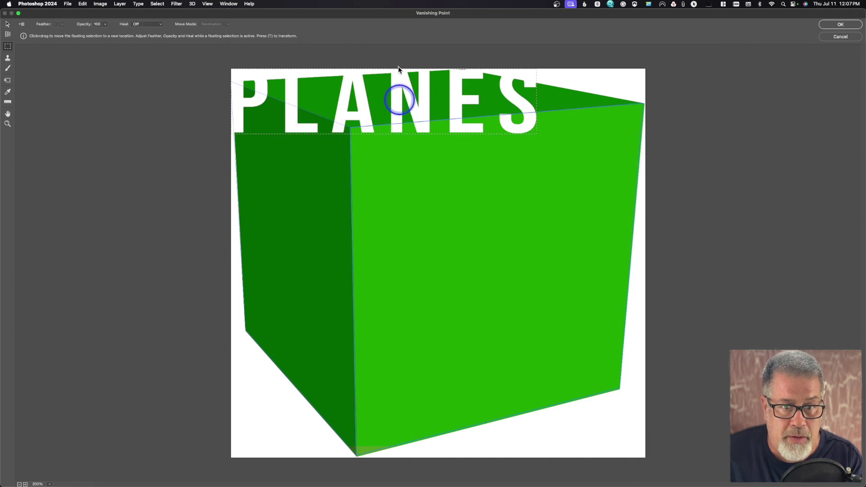
{"action": "left_click_drag", "start_coordinate": [300, 81], "coordinate": [300, 196]}
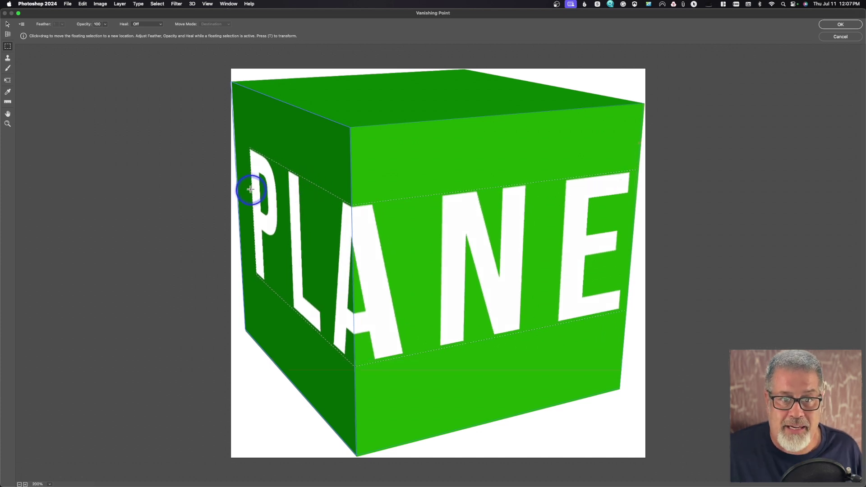
{"action": "left_click", "coordinate": [544, 200]}
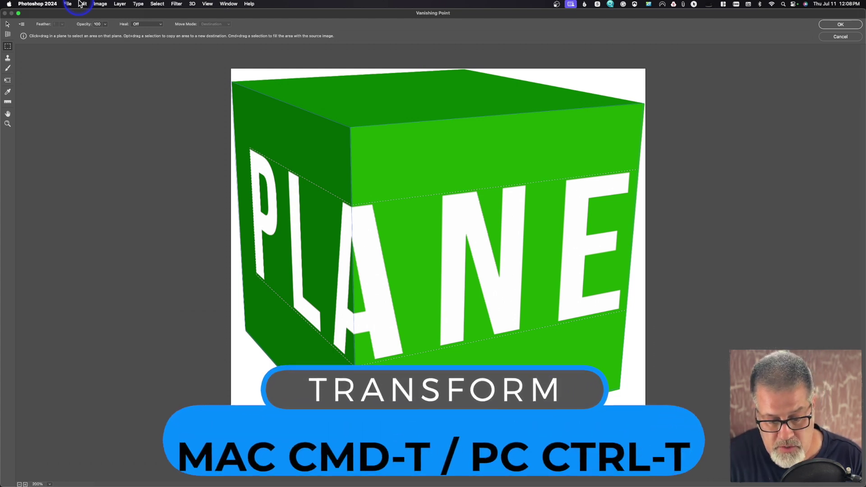
Scale the lettering down until the whole word fits, shift it toward the dark left face, and apply the filter.
{"action": "key", "text": "alt"}
{"action": "key", "text": "super+t"}
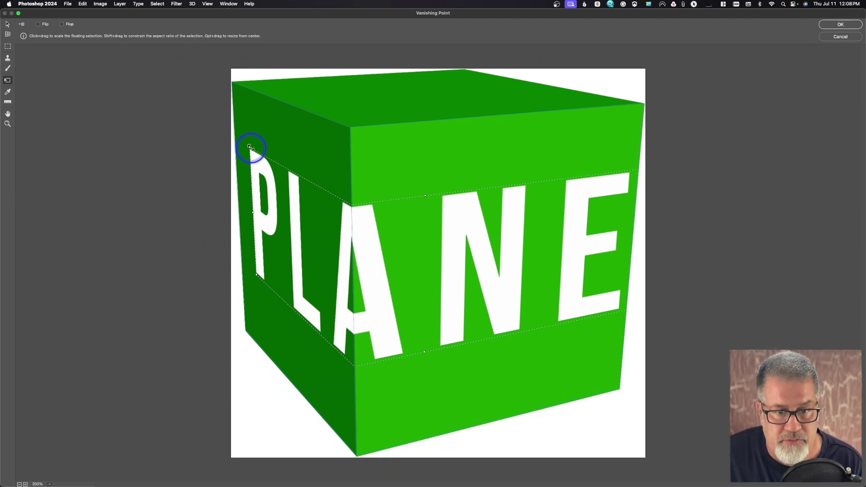
{"action": "left_click_drag", "start_coordinate": [249, 146], "coordinate": [309, 218]}
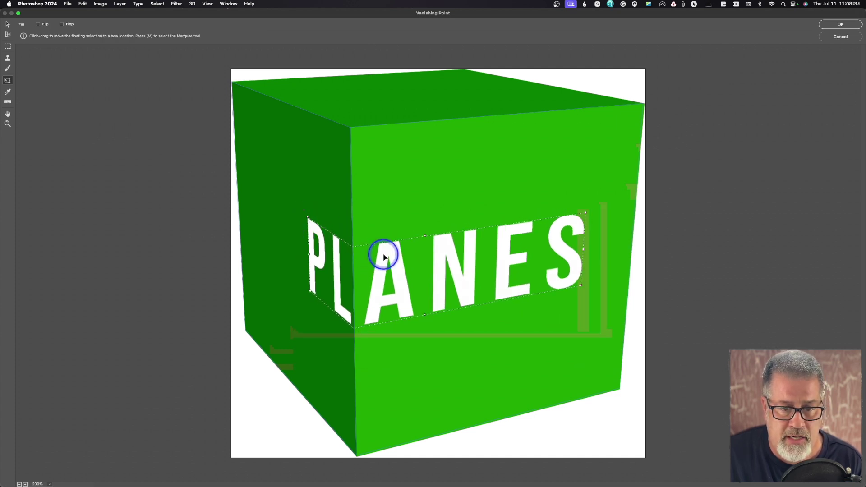
{"action": "left_click_drag", "start_coordinate": [399, 257], "coordinate": [335, 266]}
{"action": "key", "text": "Return"}
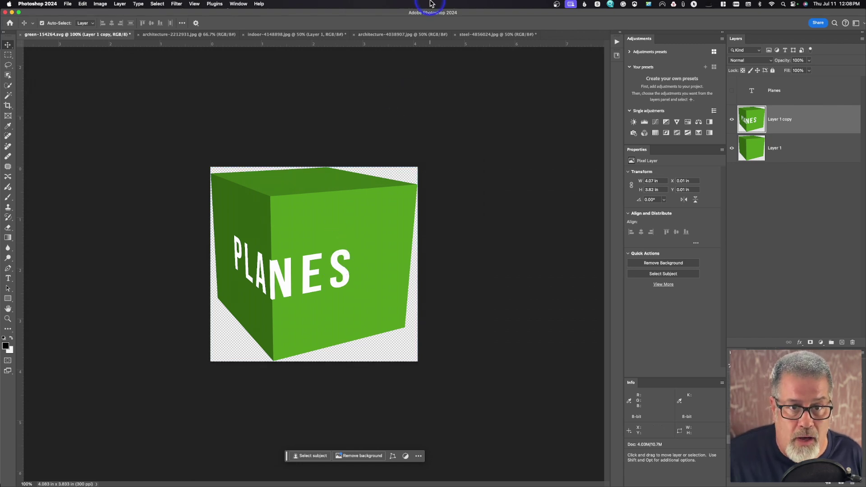
Switch to architecture-4038907.jpg and define a Vanishing Point plane on the brick facade, from the stone ledge down to the buttress tops.
{"action": "left_click", "coordinate": [387, 34]}
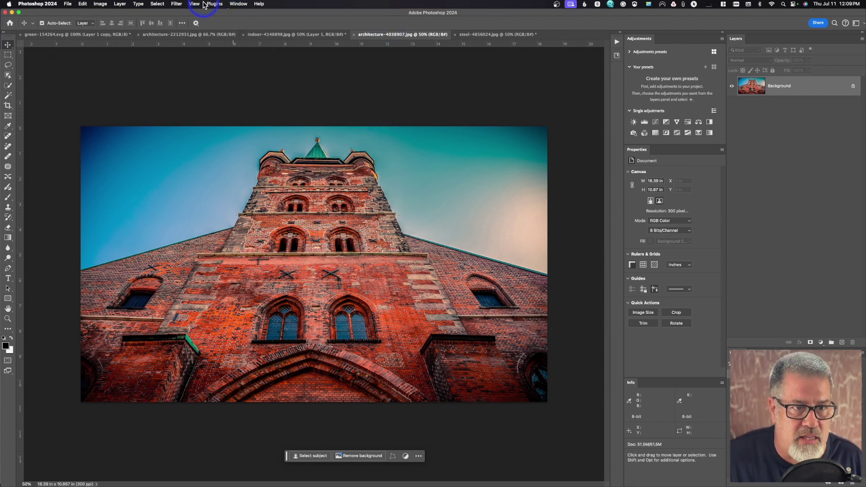
{"action": "left_click", "coordinate": [177, 4]}
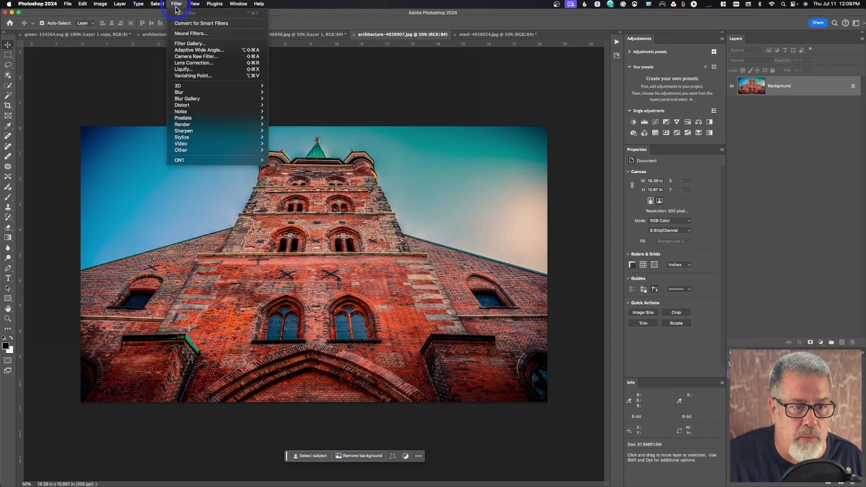
{"action": "left_click", "coordinate": [177, 80]}
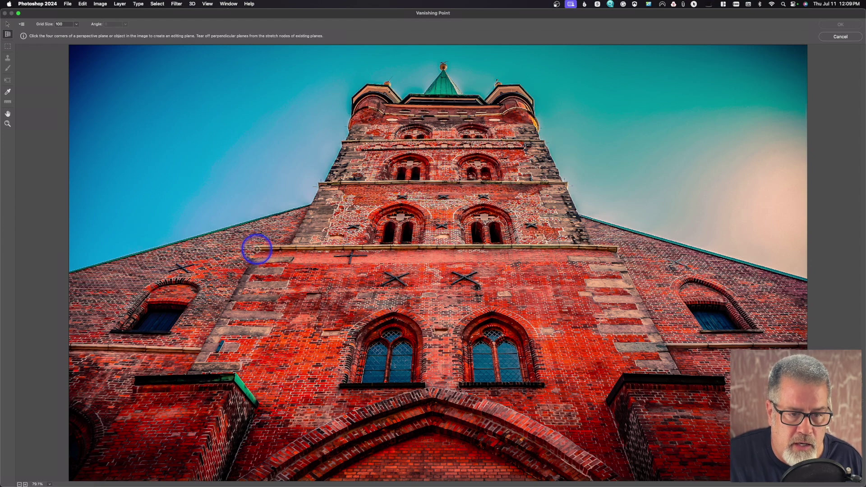
{"action": "left_click", "coordinate": [256, 251]}
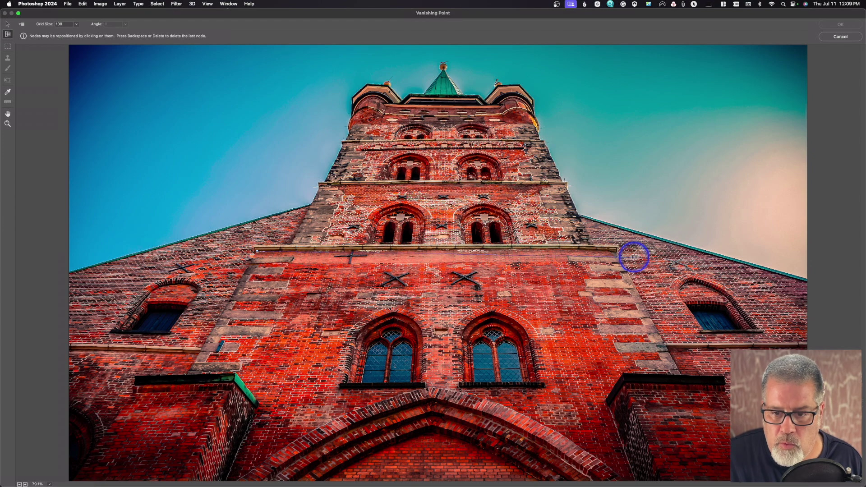
{"action": "left_click", "coordinate": [618, 251]}
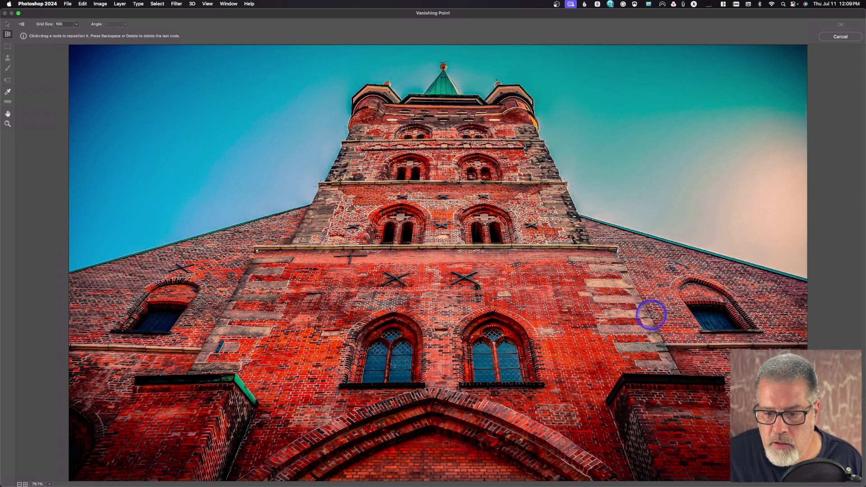
{"action": "left_click", "coordinate": [680, 376]}
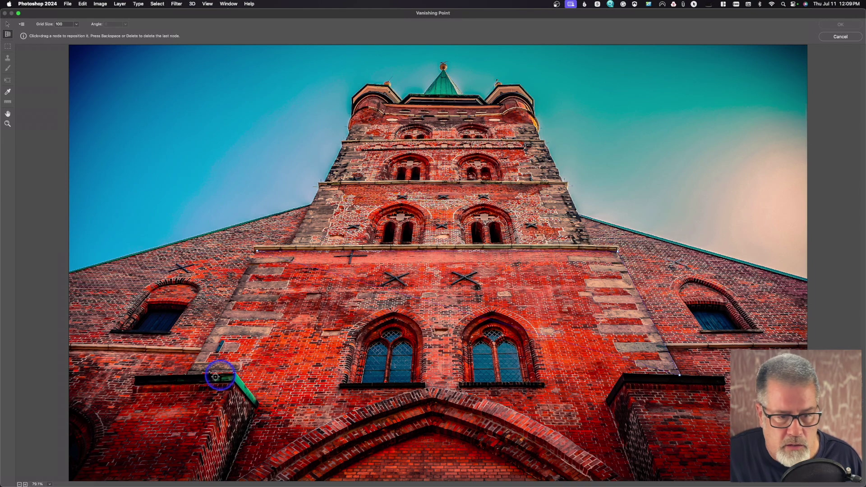
{"action": "left_click", "coordinate": [187, 374]}
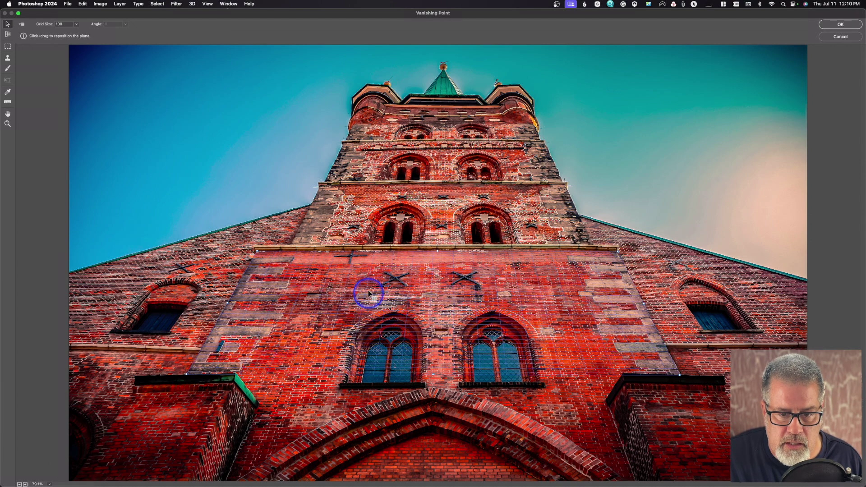
Try to clone the X-shaped iron anchor above the right-hand window onto the brick beside it, using the Stamp tool with diameter 200.
{"action": "left_click", "coordinate": [8, 58]}
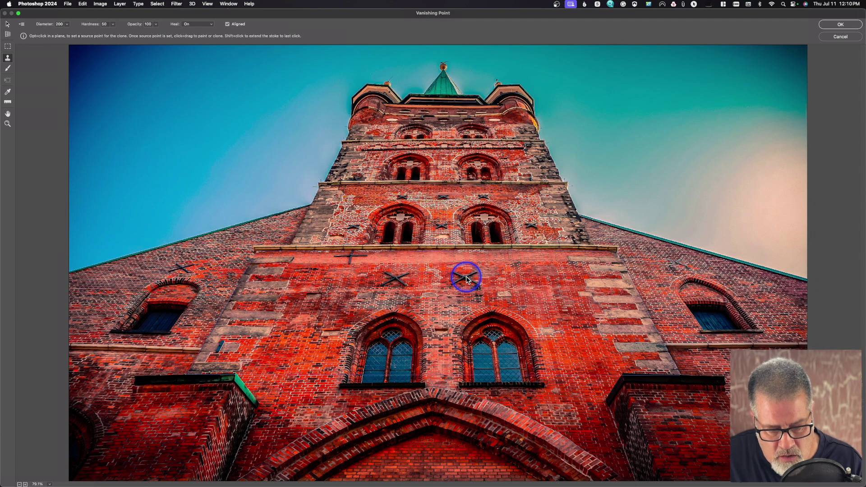
{"action": "key", "text": "alt"}
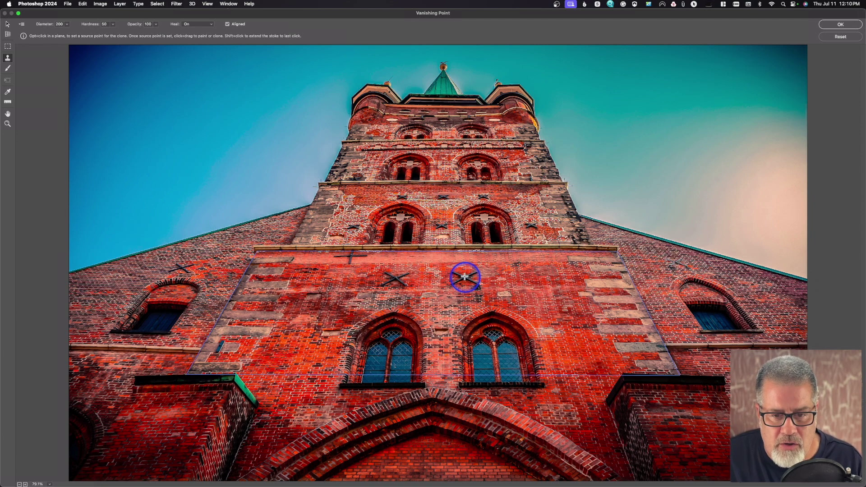
{"action": "left_click", "coordinate": [465, 277], "text": "alt"}
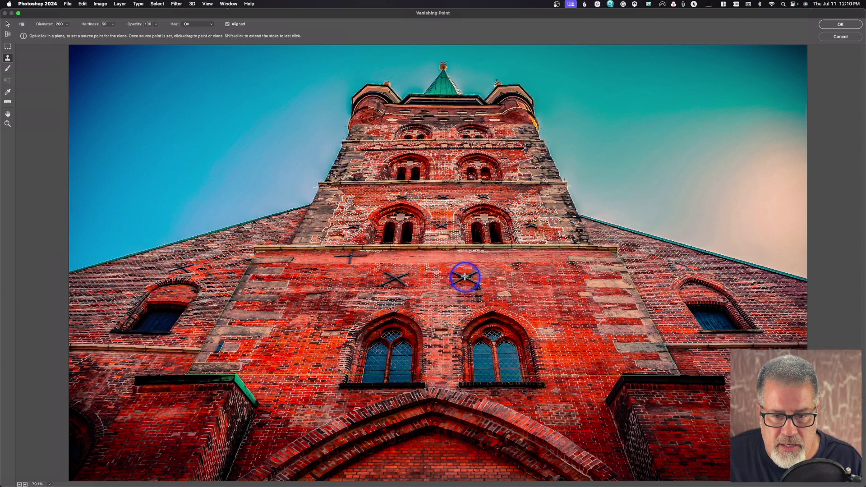
{"action": "left_click_drag", "start_coordinate": [530, 281], "coordinate": [528, 278]}
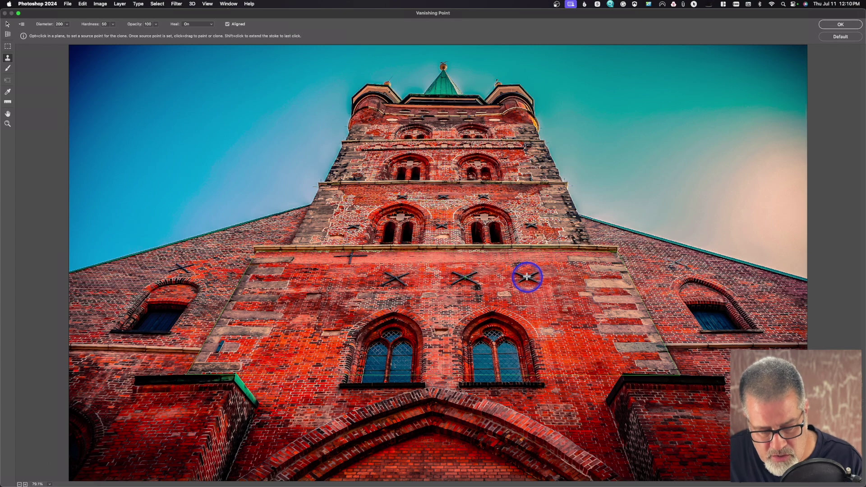
{"action": "key", "text": "super+z"}
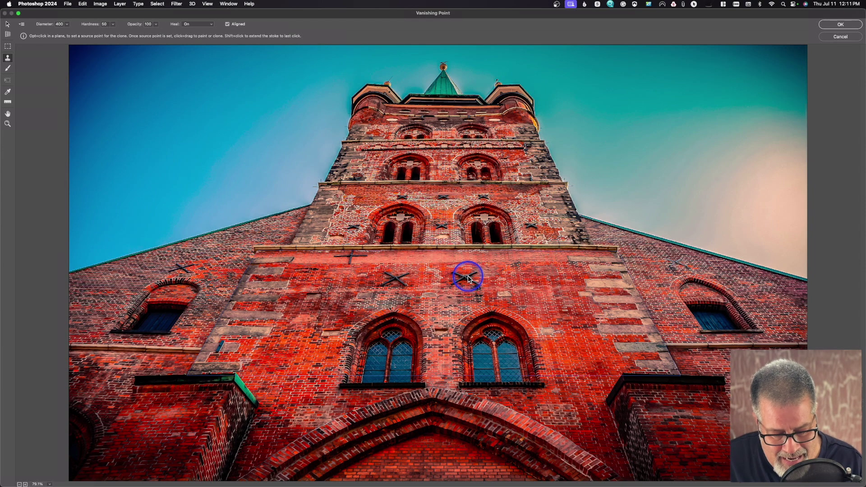
Try to clone the same iron anchor with a stamp diameter of 400, onto the brickwork and over the sky beside the tower.
{"action": "key", "text": "alt"}
{"action": "left_click", "coordinate": [467, 276], "text": "alt"}
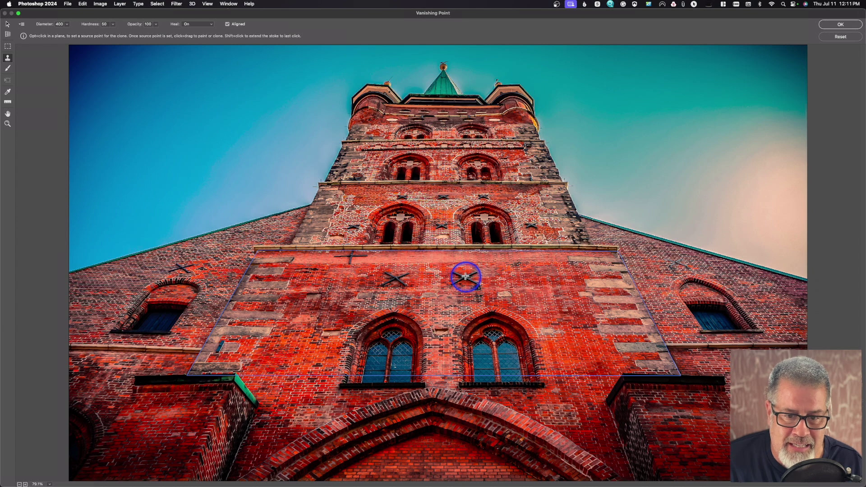
{"action": "left_click", "coordinate": [523, 278]}
{"action": "mouse_move", "coordinate": [527, 277]}
{"action": "left_mouse_down"}
{"action": "mouse_move", "coordinate": [526, 257]}
{"action": "mouse_move", "coordinate": [584, 201]}
{"action": "mouse_move", "coordinate": [614, 190]}
{"action": "left_mouse_up"}
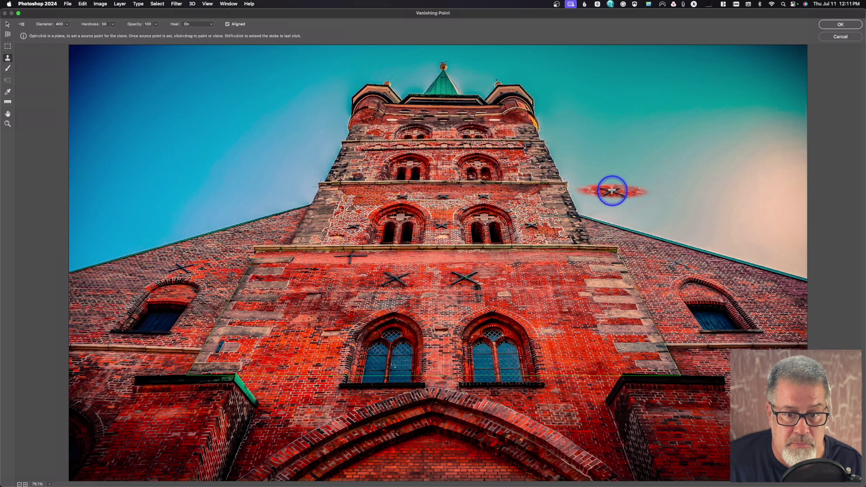
{"action": "left_click", "coordinate": [466, 277]}
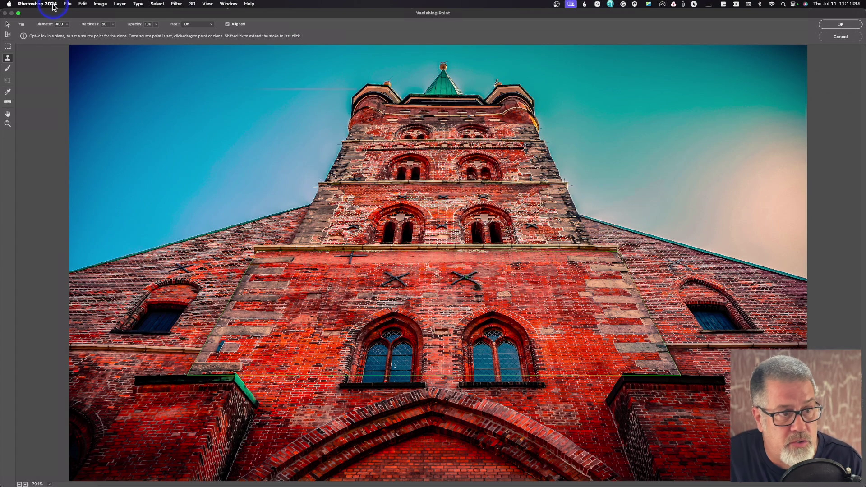
Reduce the stamp diameter to 160 and clone the iron anchor onto the brick to its right, checking it with undo and redo.
{"action": "left_click", "coordinate": [7, 24]}
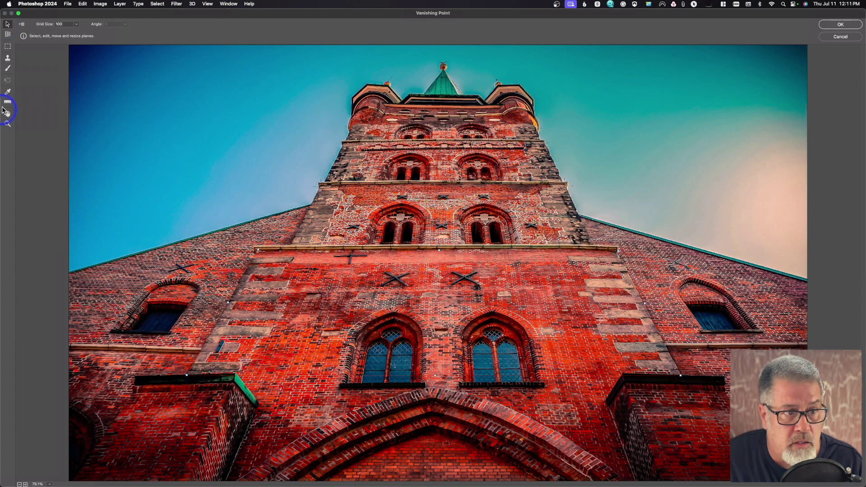
{"action": "left_click", "coordinate": [8, 58]}
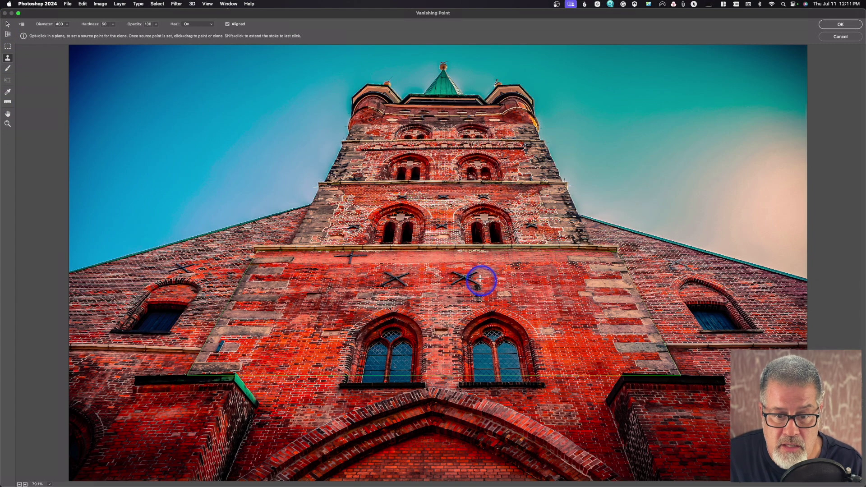
{"action": "key", "text": "bracketleft"}
{"action": "key", "text": "bracketleft"}
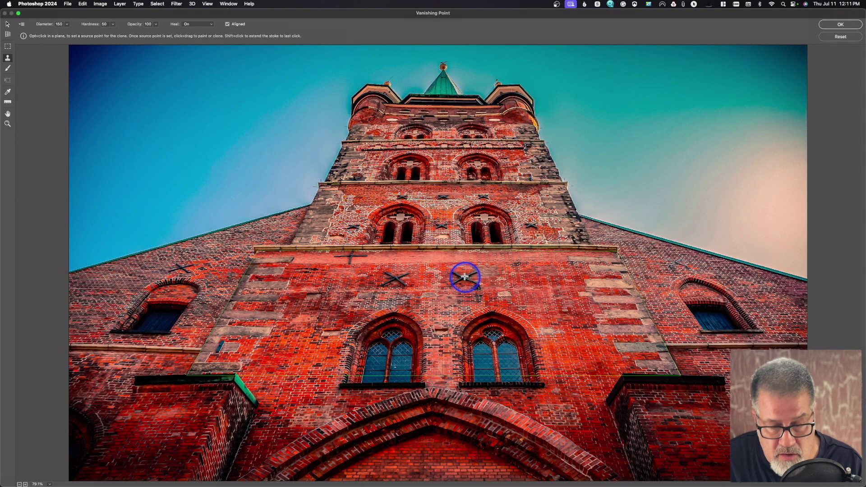
{"action": "left_click", "coordinate": [465, 277], "text": "alt"}
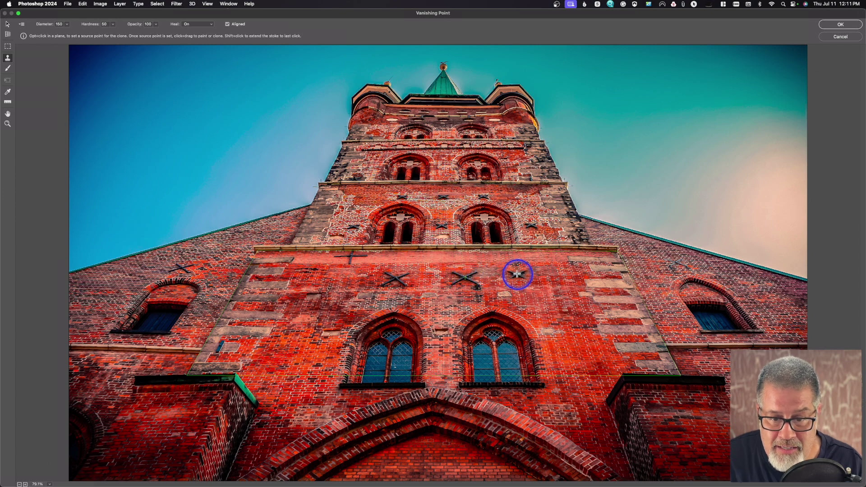
{"action": "left_click", "coordinate": [523, 275]}
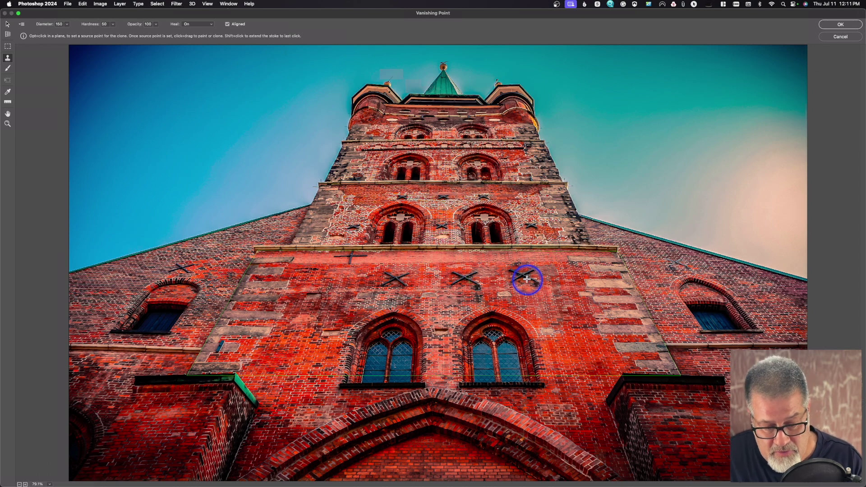
{"action": "key", "text": "super+z"}
{"action": "key", "text": "super+shift+z"}
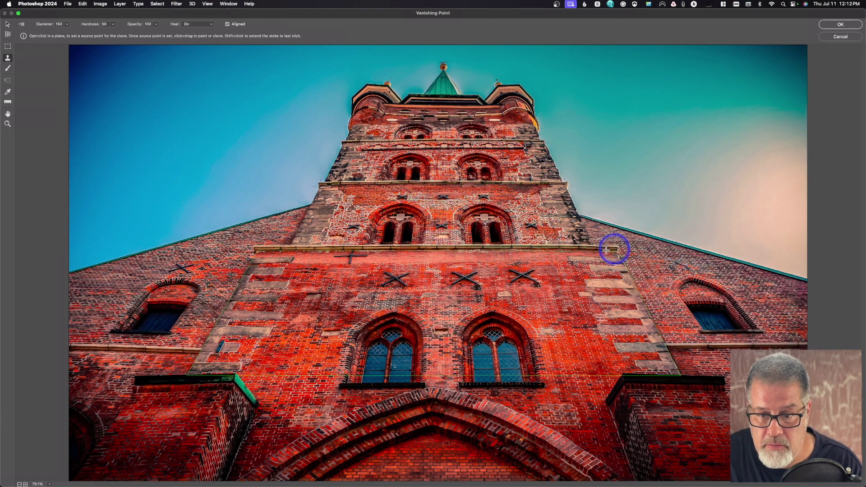
Clone the iron anchor onto the side wall beyond the plane's right edge, and sample clean brick from the facade's left part.
{"action": "left_click", "coordinate": [471, 274], "text": "alt"}
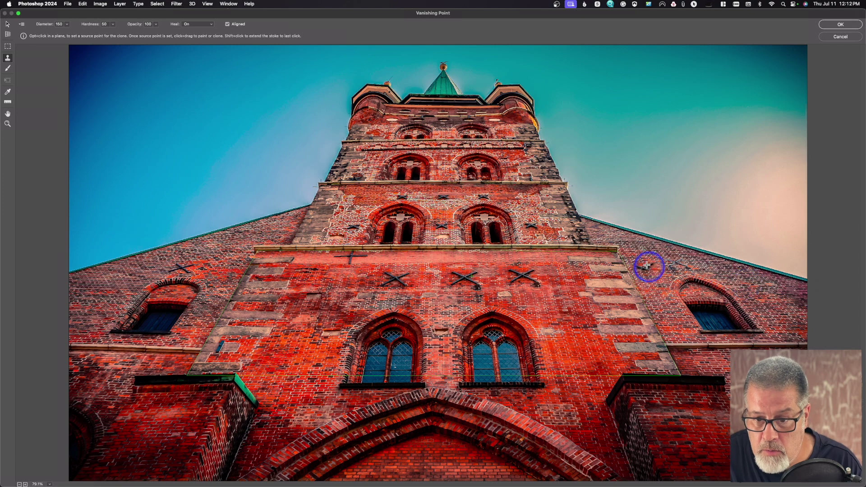
{"action": "left_click_drag", "start_coordinate": [641, 255], "coordinate": [657, 271]}
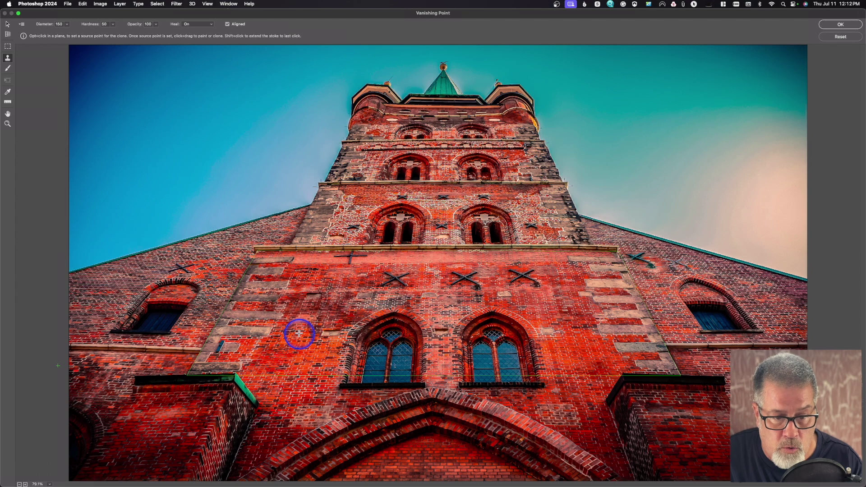
{"action": "left_click", "coordinate": [298, 333], "text": "alt"}
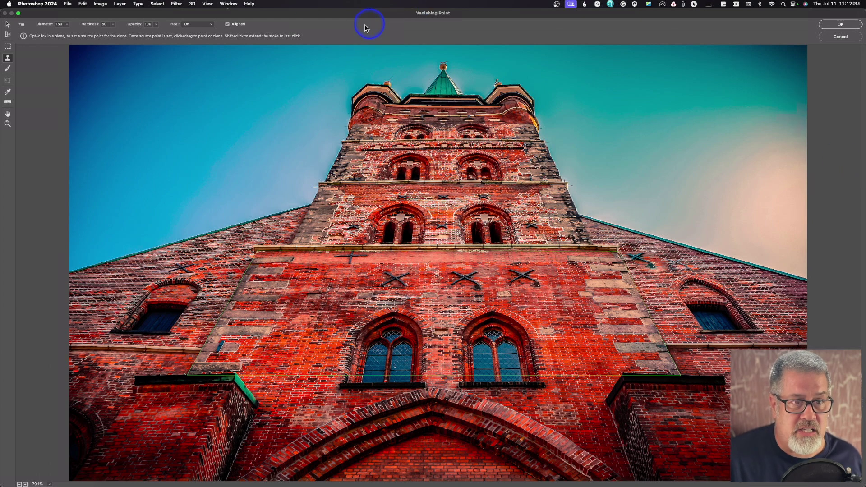
Set the stamp's Heal option to Off and try cloning sampled brick from the facade over the sky beside the tower.
{"action": "left_click", "coordinate": [196, 24]}
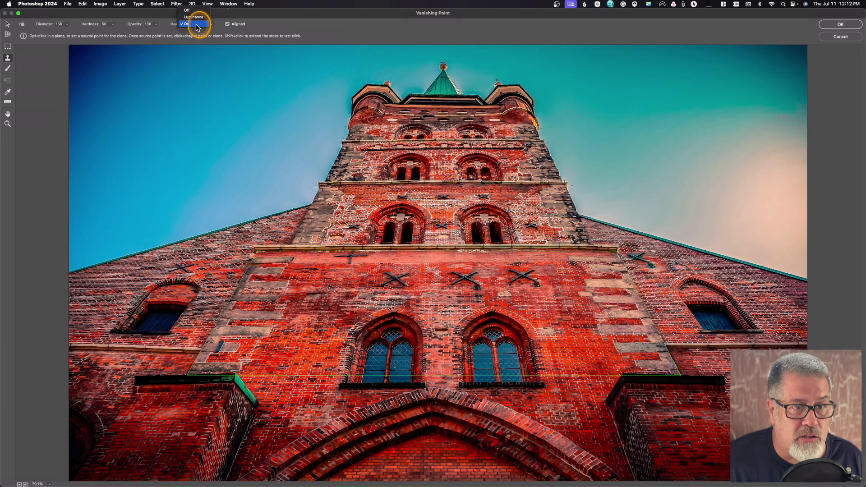
{"action": "left_click", "coordinate": [196, 9]}
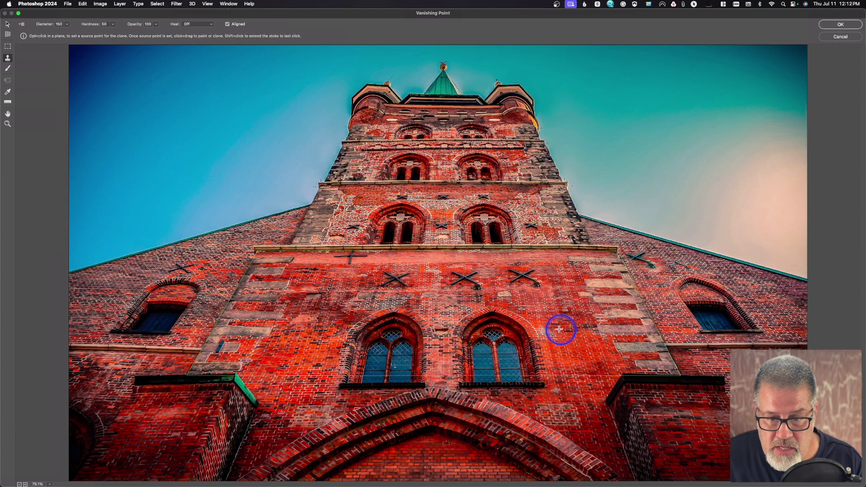
{"action": "left_click", "coordinate": [550, 330], "text": "alt"}
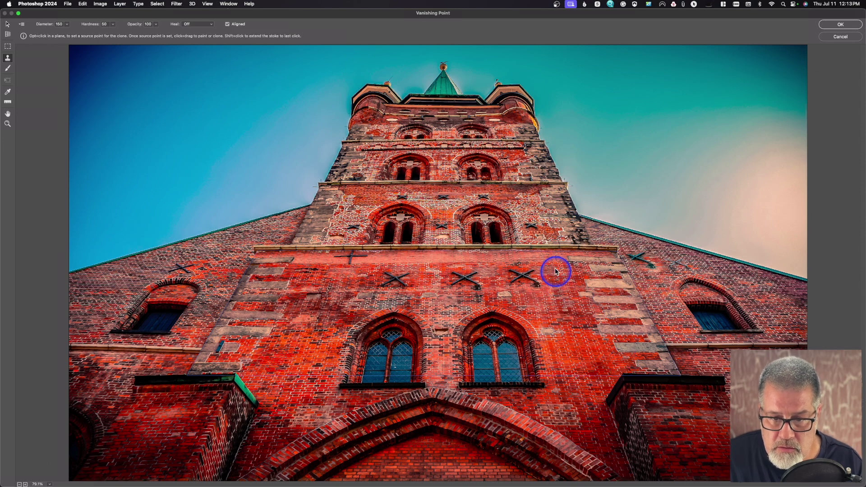
{"action": "left_click", "coordinate": [459, 256], "text": "alt"}
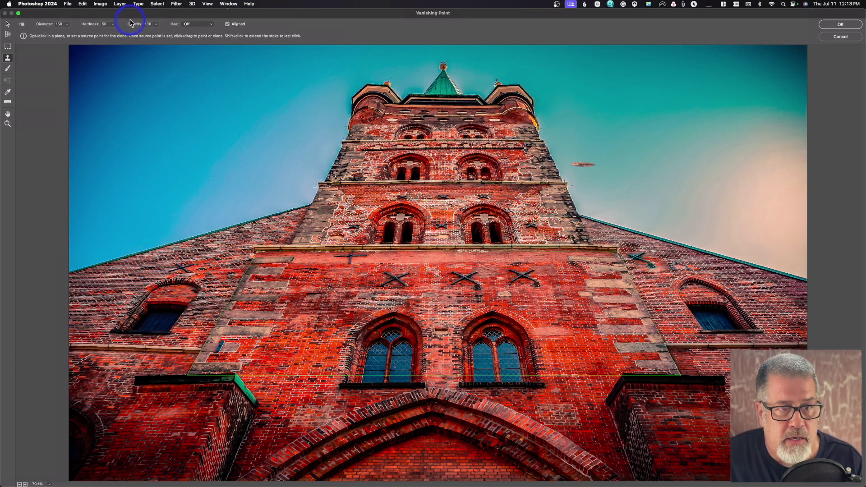
Set Heal to On, stamp the brickwork next to the cloned anchor, and apply the filter.
{"action": "left_click", "coordinate": [188, 24]}
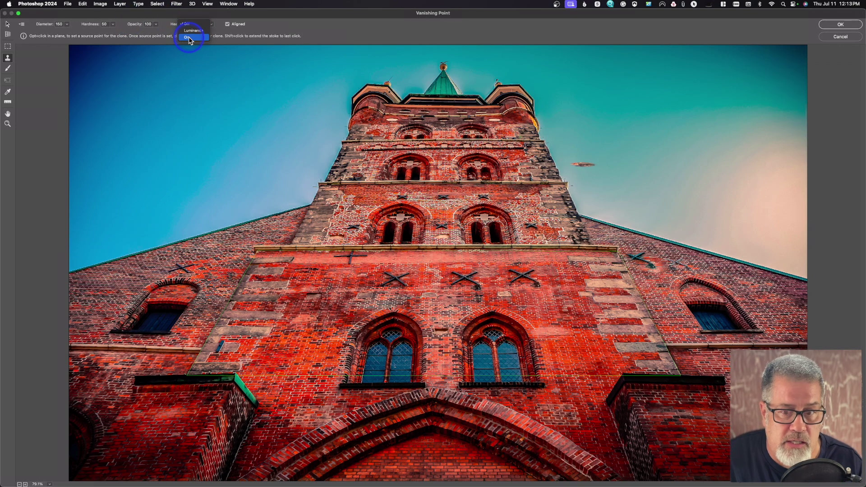
{"action": "left_click", "coordinate": [188, 38]}
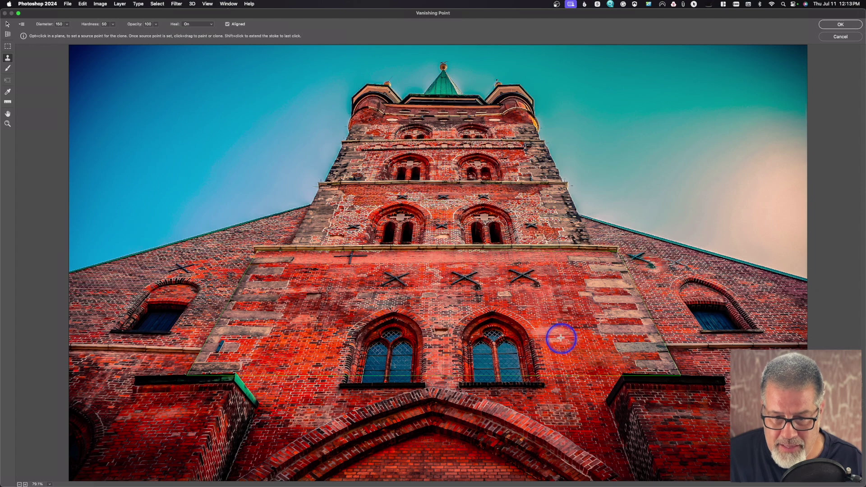
{"action": "left_click", "coordinate": [550, 281]}
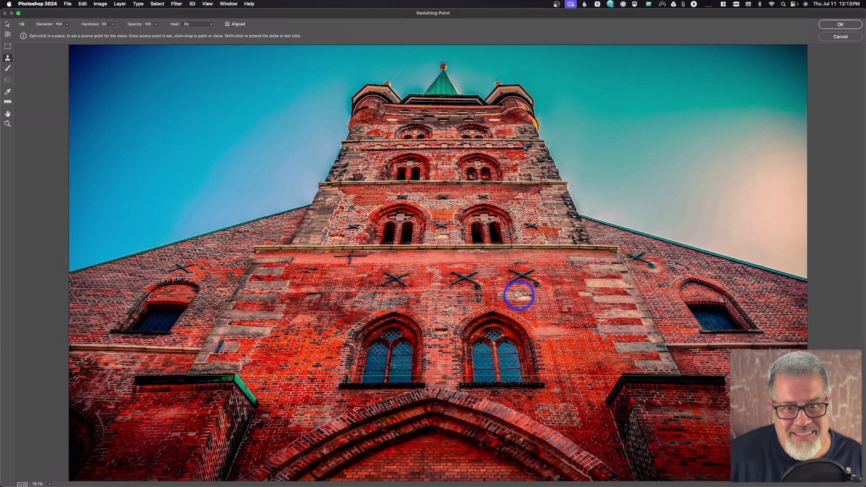
{"action": "left_click", "coordinate": [841, 25]}
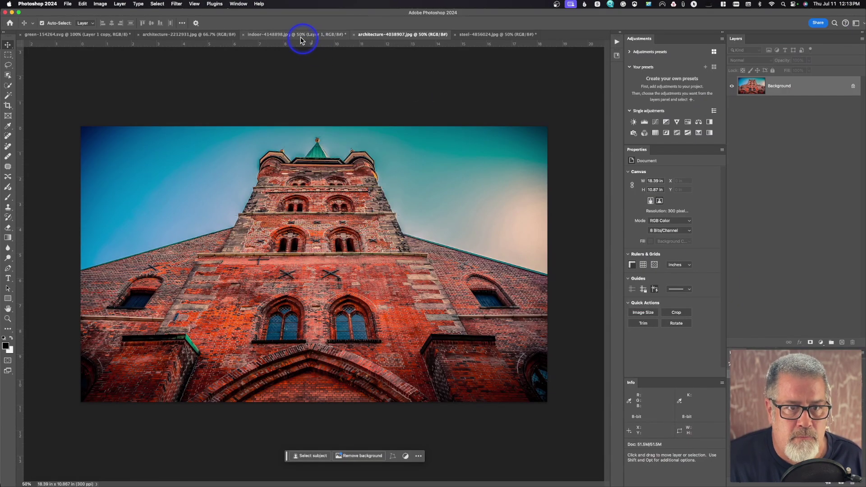
Switch to architecture-2212931.jpg and duplicate its Background layer.
{"action": "left_click", "coordinate": [175, 33]}
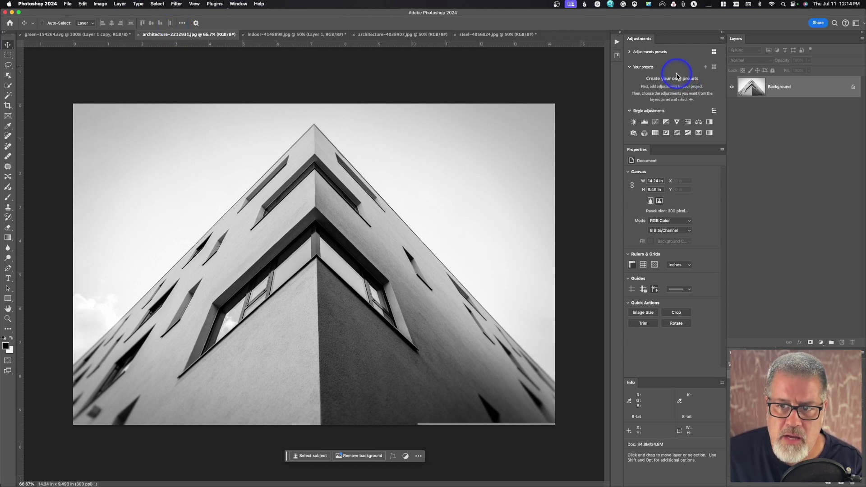
{"action": "key", "text": "super+j"}
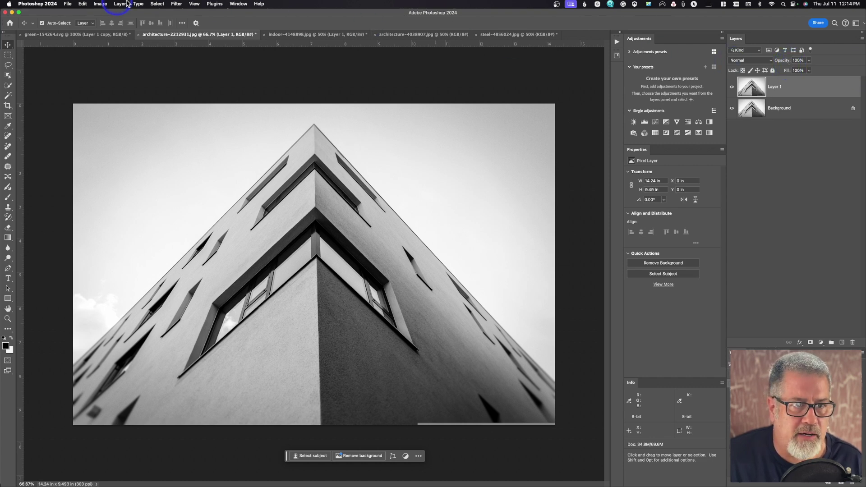
Try converting the duplicated layer for smart filters so that Vanishing Point can be used on it non-destructively.
{"action": "left_click", "coordinate": [176, 4]}
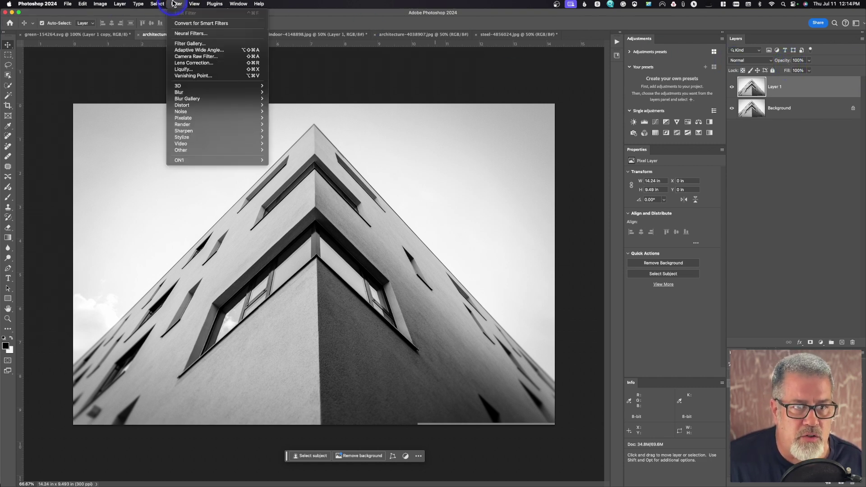
{"action": "left_click", "coordinate": [215, 23]}
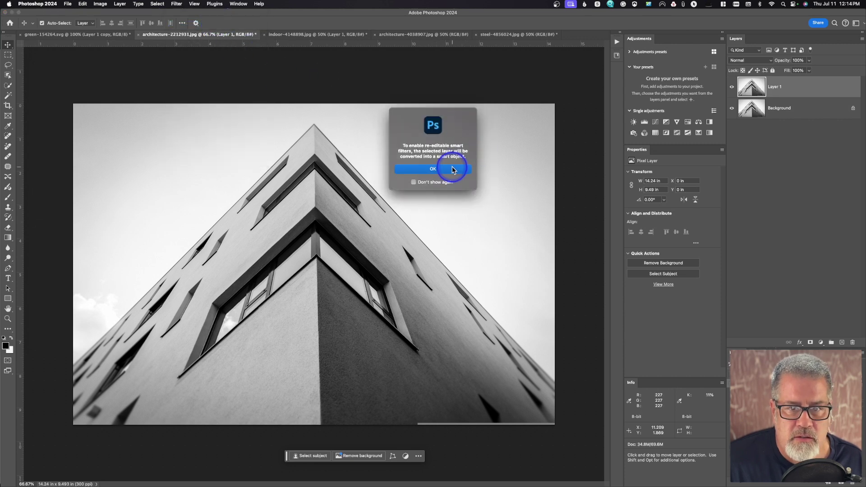
{"action": "left_click", "coordinate": [451, 168]}
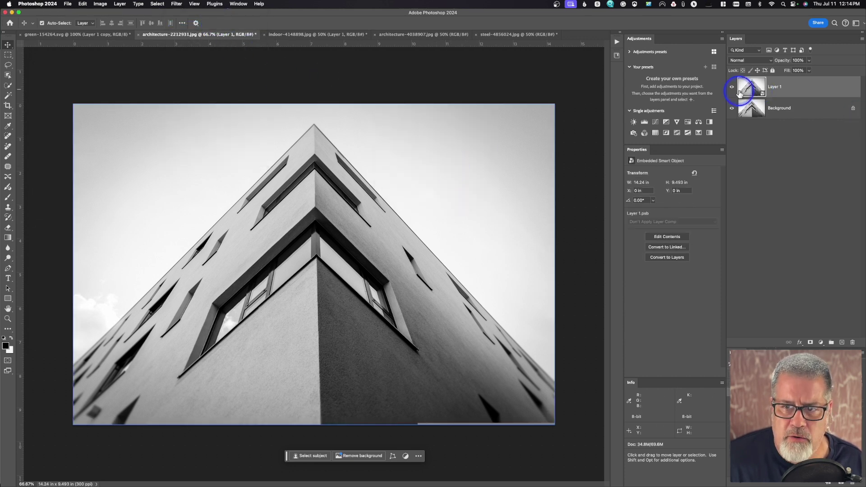
{"action": "left_click", "coordinate": [177, 4]}
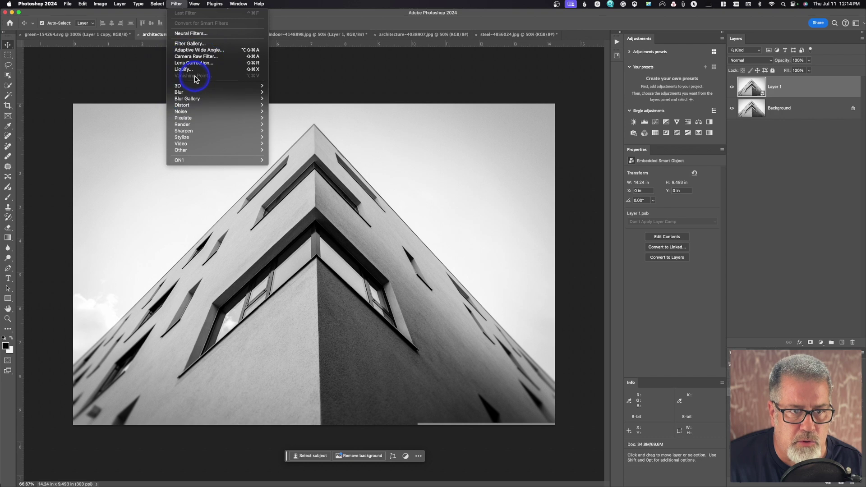
{"action": "left_click", "coordinate": [742, 83]}
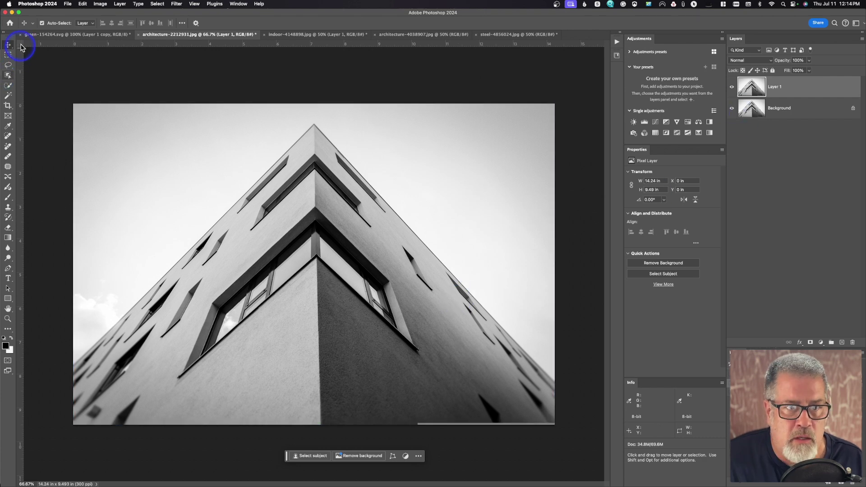
Open Vanishing Point and define a perspective plane on the left facade from the roof peak down to the upper corner window's sill.
{"action": "left_click", "coordinate": [176, 4]}
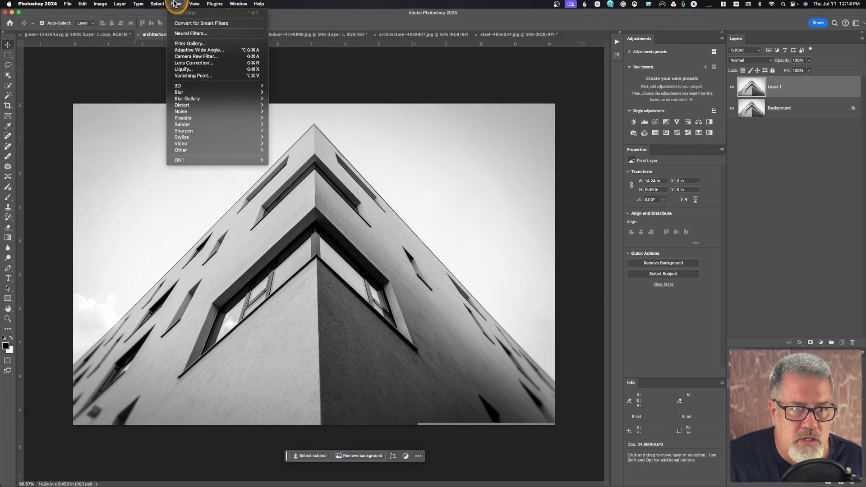
{"action": "left_click", "coordinate": [180, 75]}
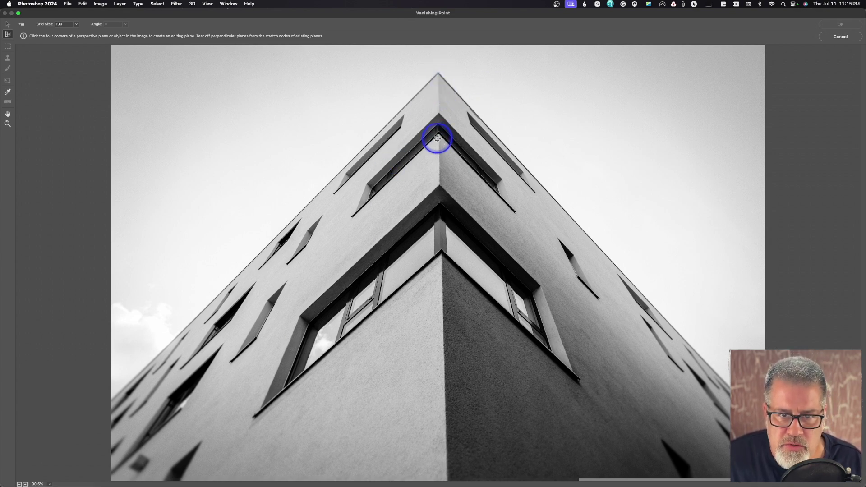
{"action": "left_click", "coordinate": [438, 74]}
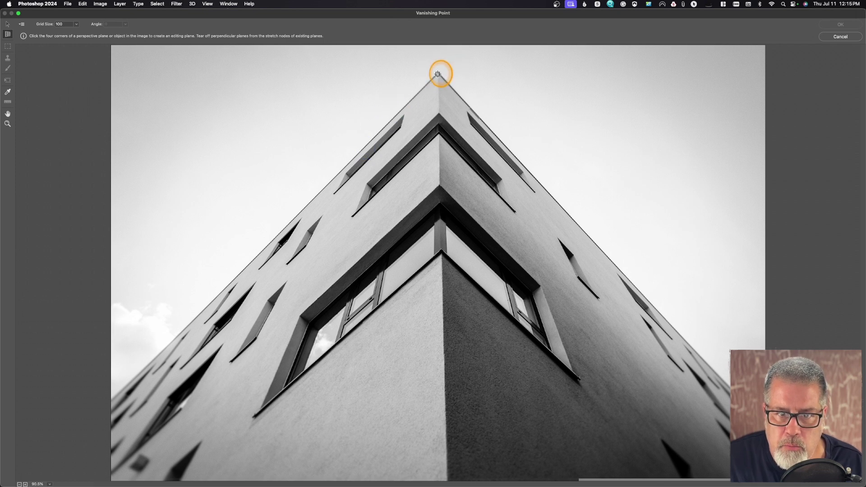
{"action": "left_click", "coordinate": [439, 134]}
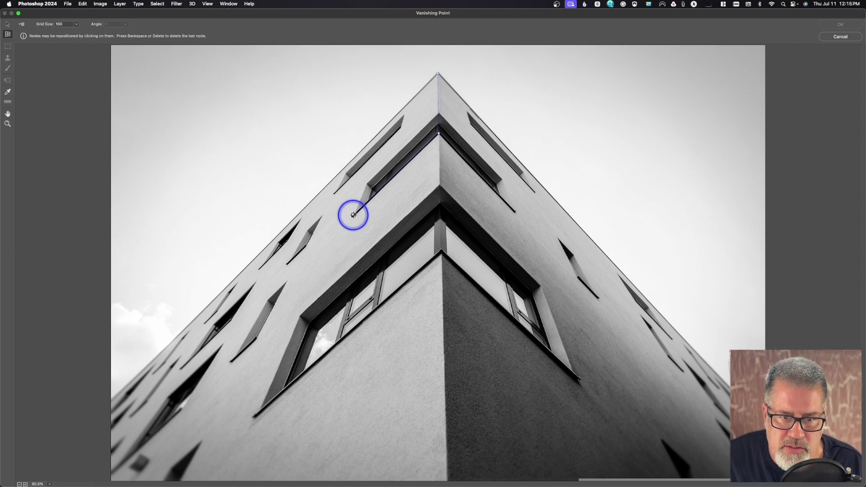
{"action": "left_click", "coordinate": [354, 214]}
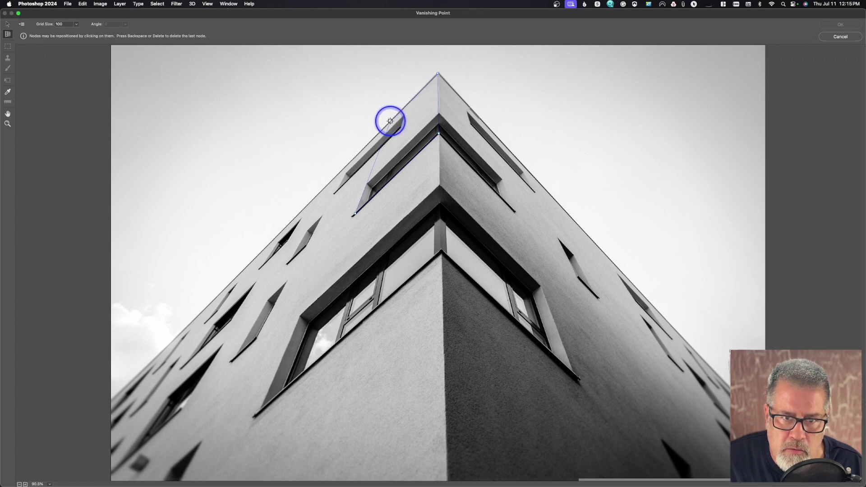
{"action": "left_click", "coordinate": [390, 121]}
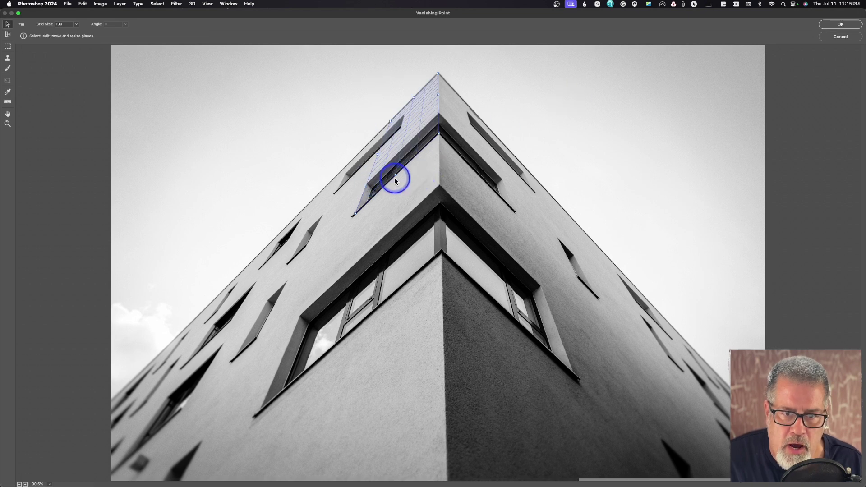
Extend the plane down and outward over the left facade, and tear off a perpendicular plane fitted to the right facade.
{"action": "left_click_drag", "start_coordinate": [396, 176], "coordinate": [391, 275]}
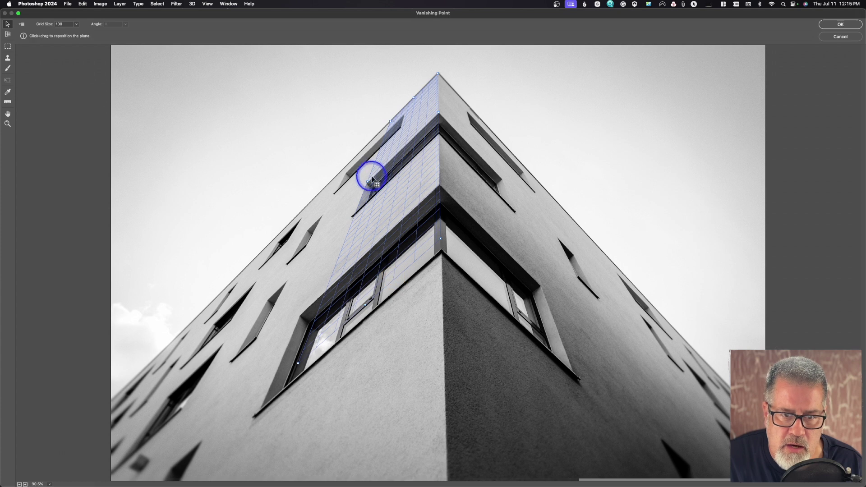
{"action": "left_click_drag", "start_coordinate": [367, 181], "coordinate": [325, 195]}
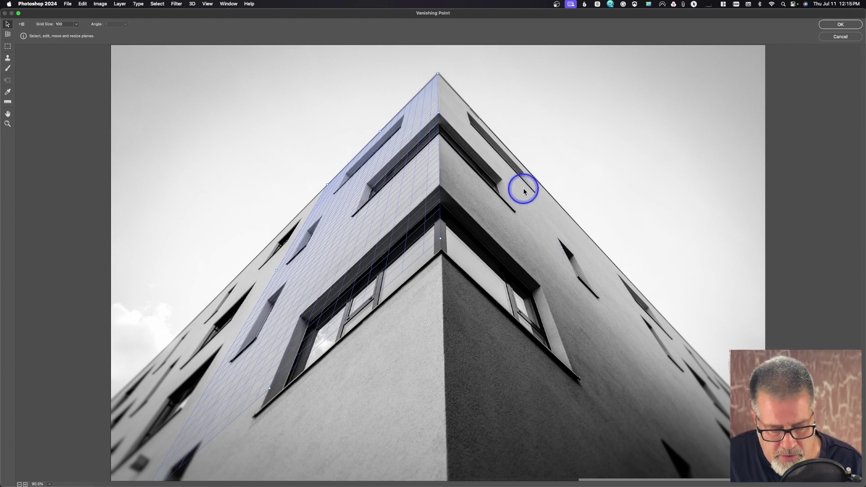
{"action": "left_click_drag", "start_coordinate": [434, 116], "coordinate": [437, 112]}
{"action": "left_click_drag", "start_coordinate": [492, 153], "coordinate": [649, 297]}
{"action": "left_click_drag", "start_coordinate": [571, 221], "coordinate": [574, 221]}
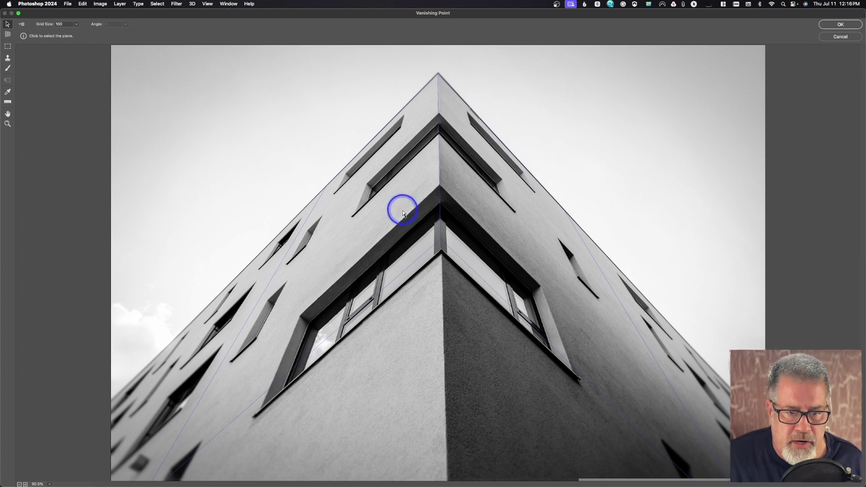
Sample plain wall on the left facade with the Stamp tool and paint out the small narrow window beside it.
{"action": "left_click", "coordinate": [8, 60]}
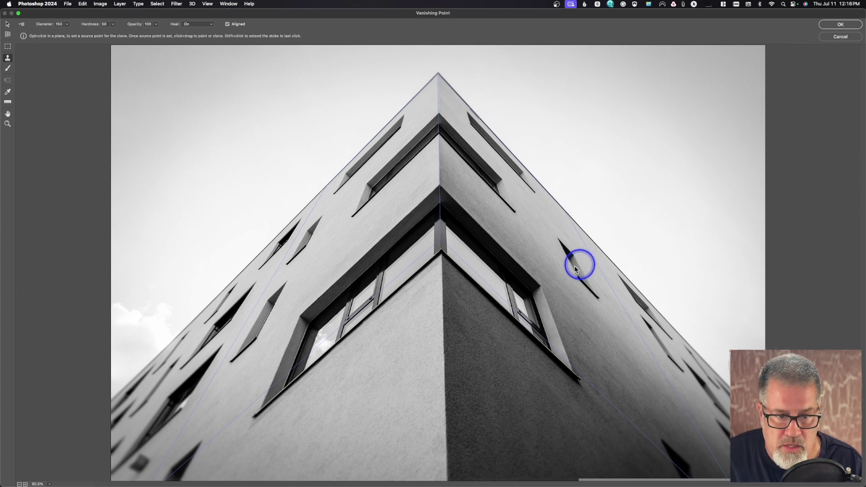
{"action": "key", "text": "alt"}
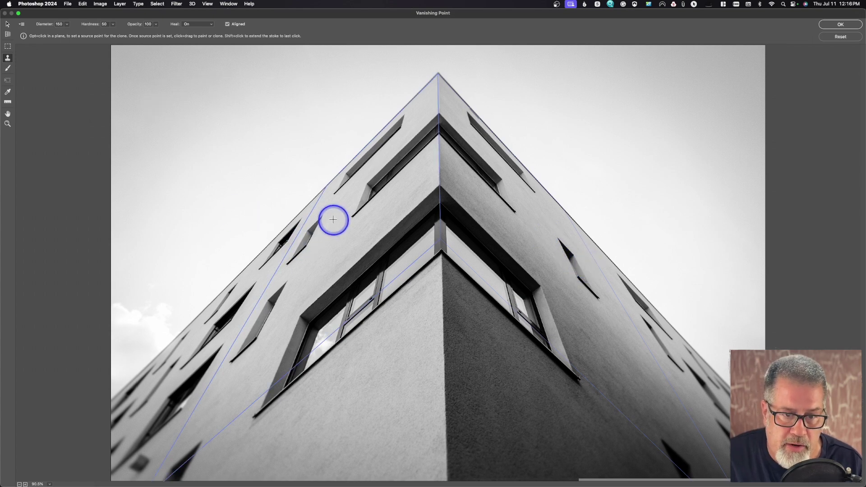
{"action": "left_click", "coordinate": [331, 220], "text": "alt"}
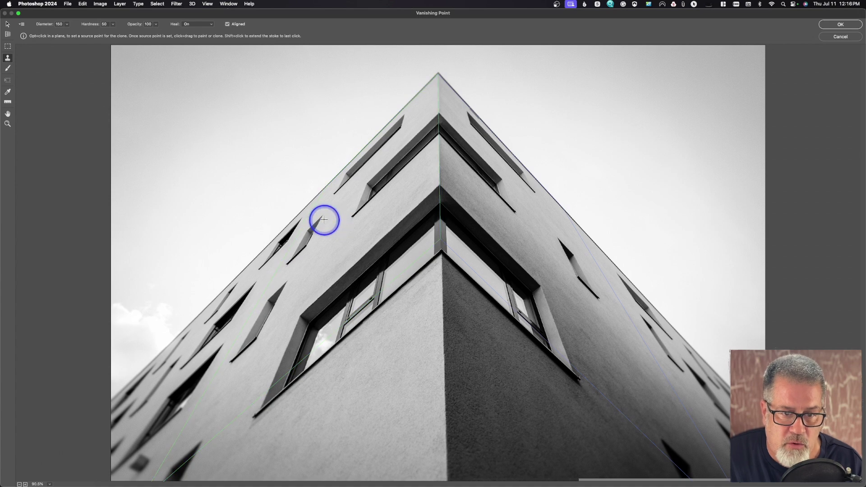
{"action": "mouse_move", "coordinate": [303, 252]}
{"action": "left_mouse_down"}
{"action": "mouse_move", "coordinate": [327, 227]}
{"action": "mouse_move", "coordinate": [307, 239]}
{"action": "mouse_move", "coordinate": [310, 228]}
{"action": "mouse_move", "coordinate": [298, 251]}
{"action": "mouse_move", "coordinate": [341, 222]}
{"action": "mouse_move", "coordinate": [330, 216]}
{"action": "mouse_move", "coordinate": [324, 229]}
{"action": "mouse_move", "coordinate": [326, 210]}
{"action": "mouse_move", "coordinate": [307, 254]}
{"action": "mouse_move", "coordinate": [275, 277]}
{"action": "left_mouse_up"}
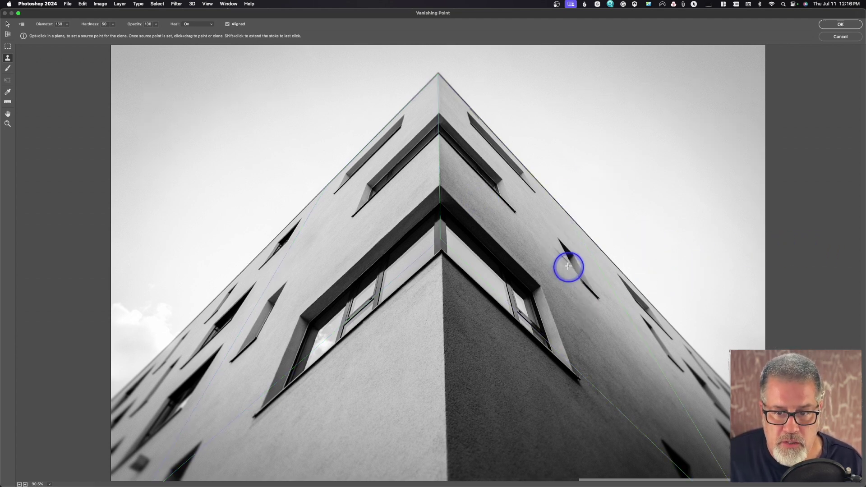
{"action": "left_click_drag", "start_coordinate": [359, 271], "coordinate": [397, 232]}
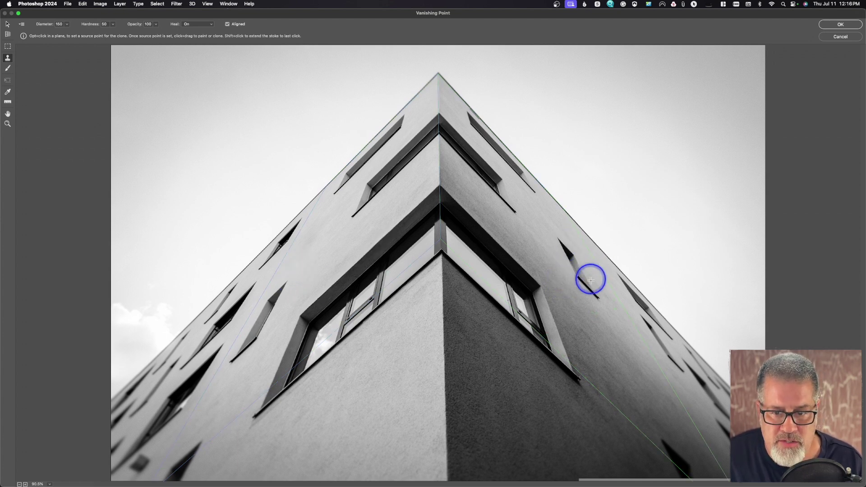
Sample the narrow window on the right facade and stamp a copy onto the cleared wall of the left facade.
{"action": "key", "text": "alt"}
{"action": "left_click", "coordinate": [568, 253], "text": "alt"}
{"action": "mouse_move", "coordinate": [331, 213]}
{"action": "left_mouse_down"}
{"action": "mouse_move", "coordinate": [323, 255]}
{"action": "mouse_move", "coordinate": [311, 224]}
{"action": "mouse_move", "coordinate": [324, 205]}
{"action": "mouse_move", "coordinate": [332, 228]}
{"action": "left_mouse_up"}
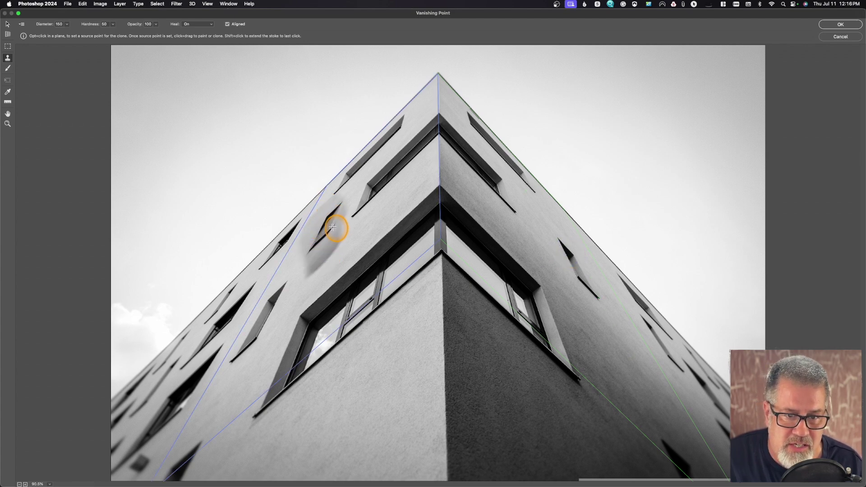
{"action": "key", "text": "super+z"}
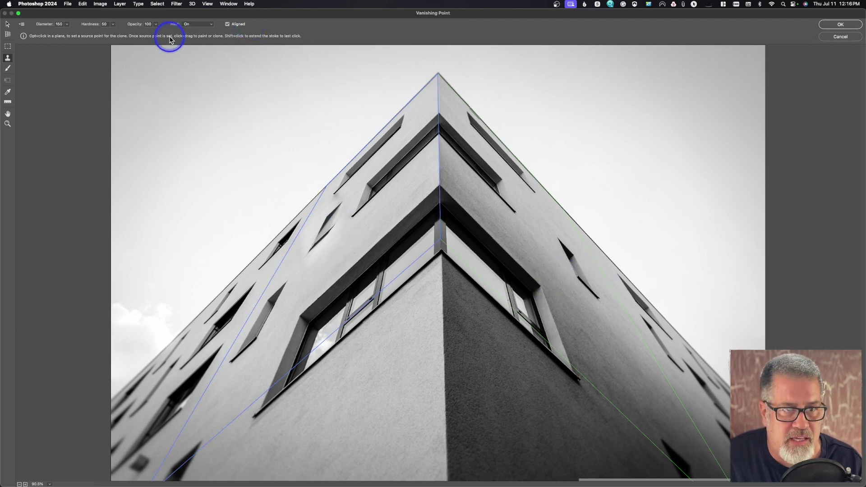
{"action": "left_click_drag", "start_coordinate": [311, 263], "coordinate": [318, 286]}
{"action": "key", "text": "super+z"}
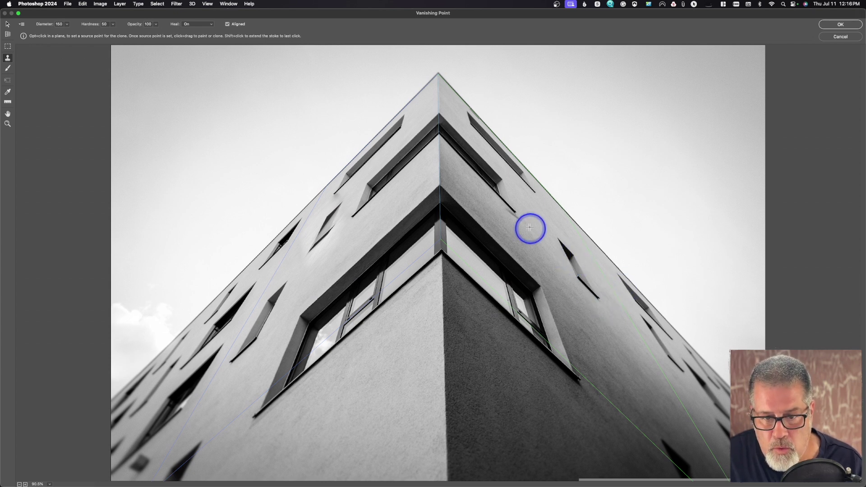
Resample the narrow window on the right facade and stamp a copy higher up on the same wall.
{"action": "left_click_drag", "start_coordinate": [549, 232], "coordinate": [567, 251]}
{"action": "key", "text": "alt"}
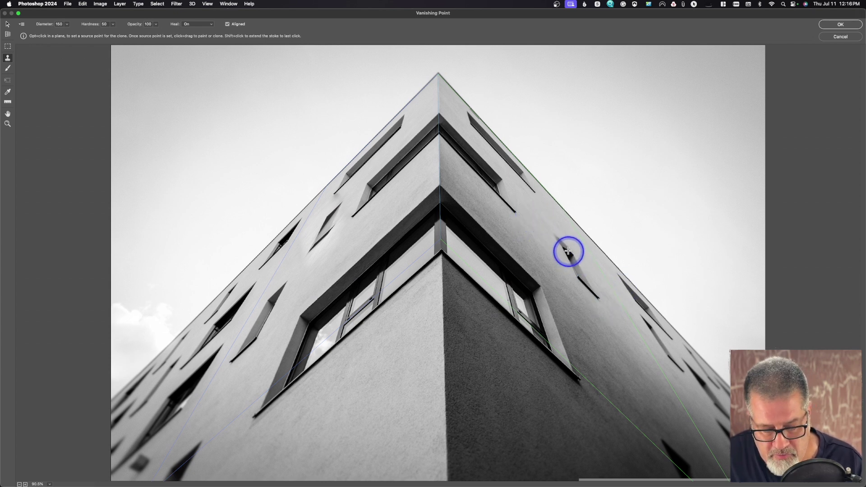
{"action": "left_click", "coordinate": [568, 252], "text": "alt"}
{"action": "left_click_drag", "start_coordinate": [530, 205], "coordinate": [534, 224]}
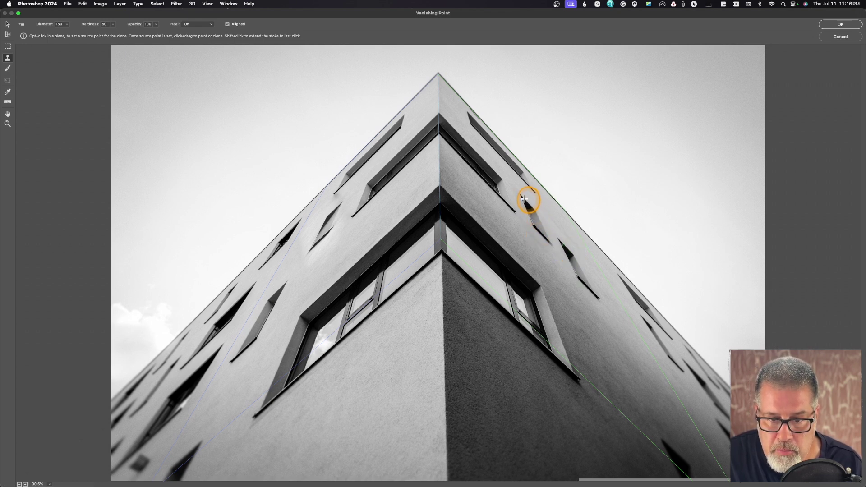